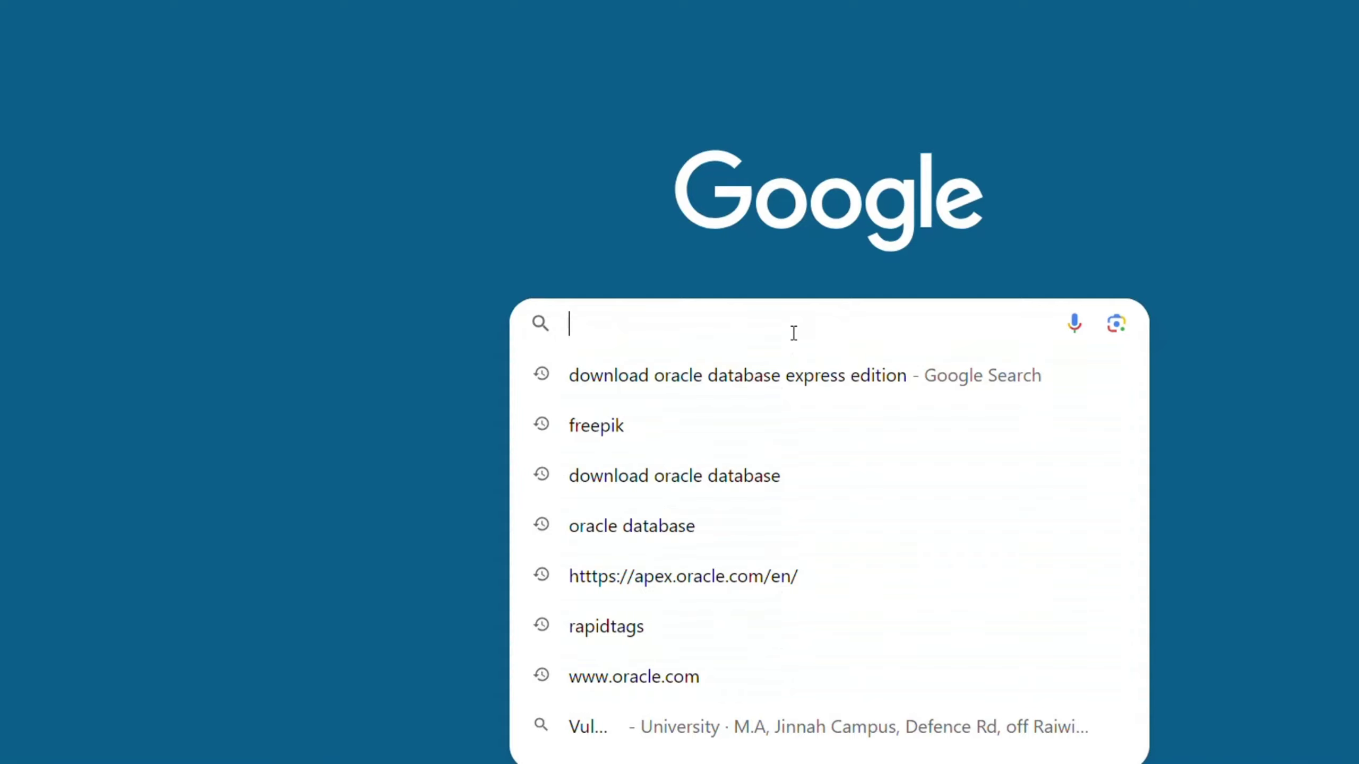
Step: Search the web for "download oracle database express edition" and open Oracle's Database Express Edition (XE) Downloads page
text(d)
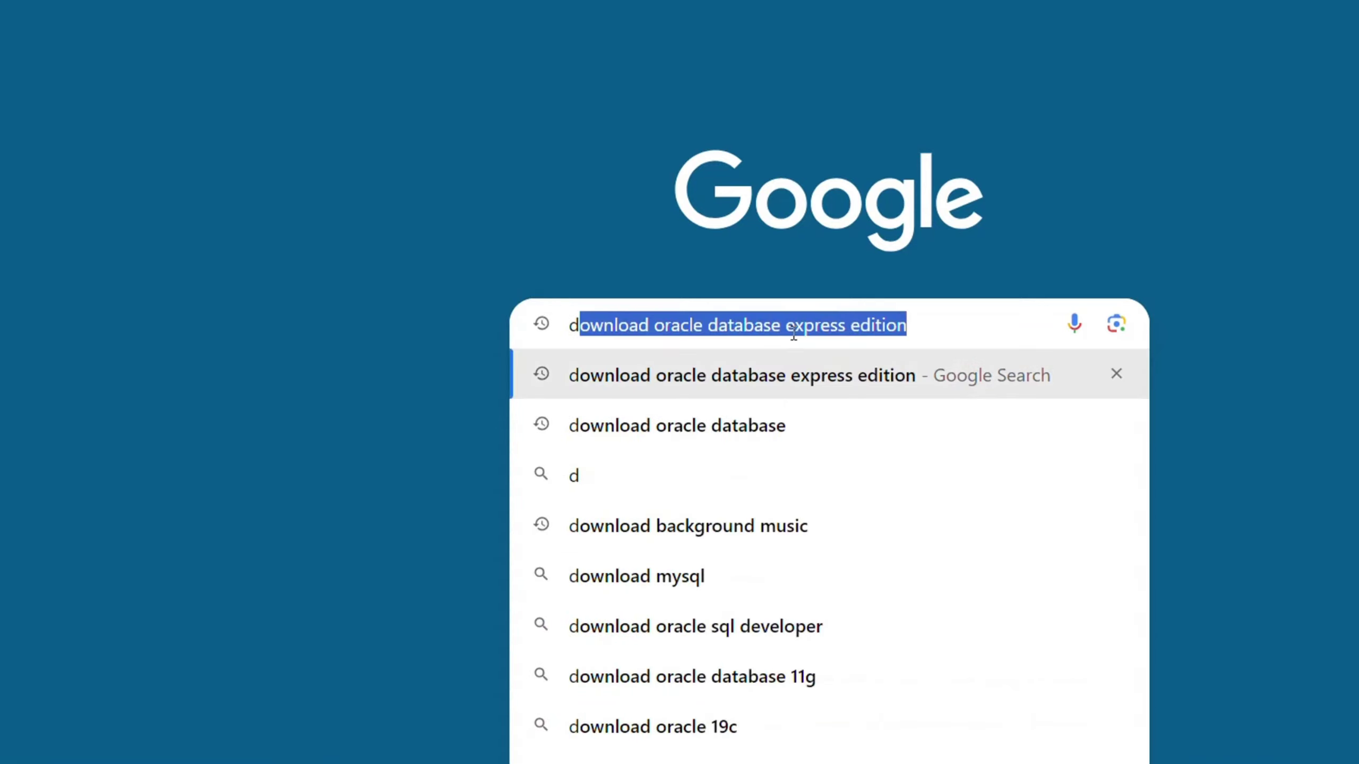
key(End)
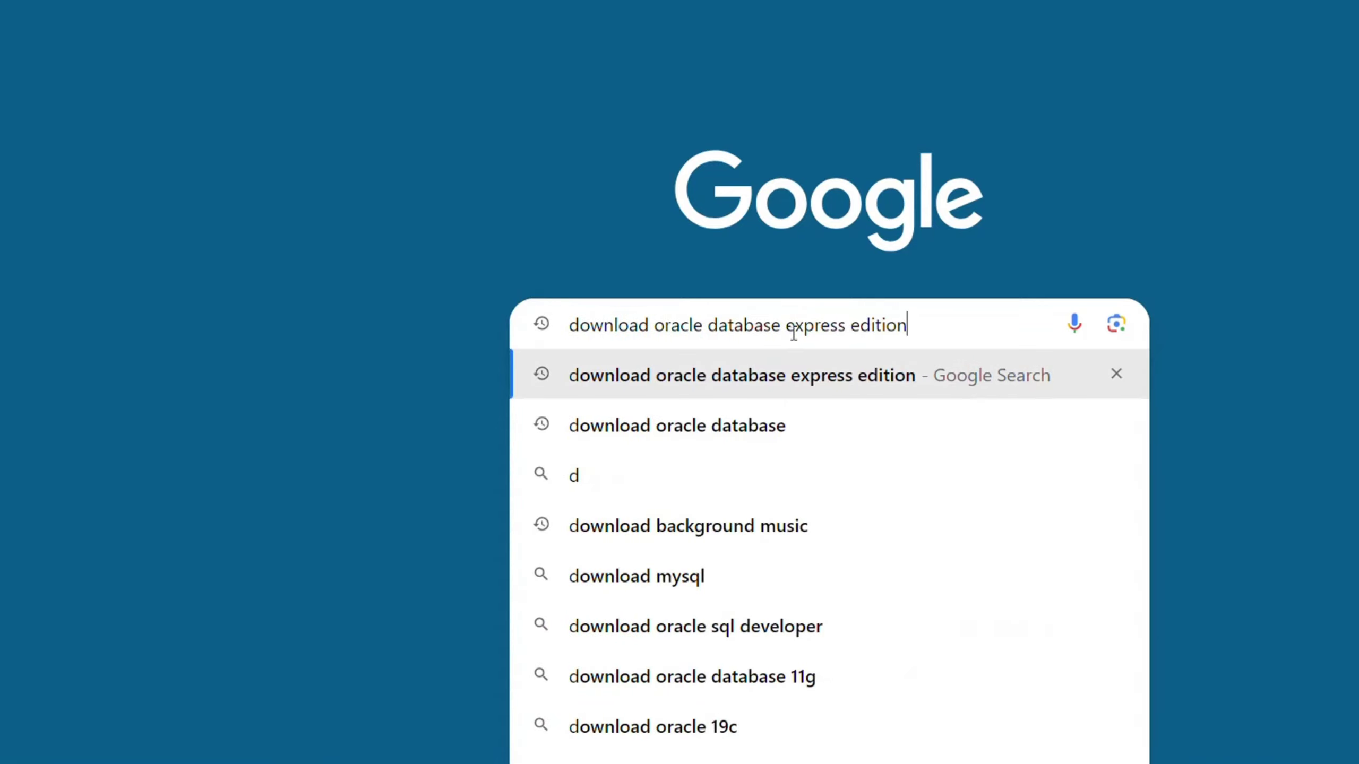
key(Return)
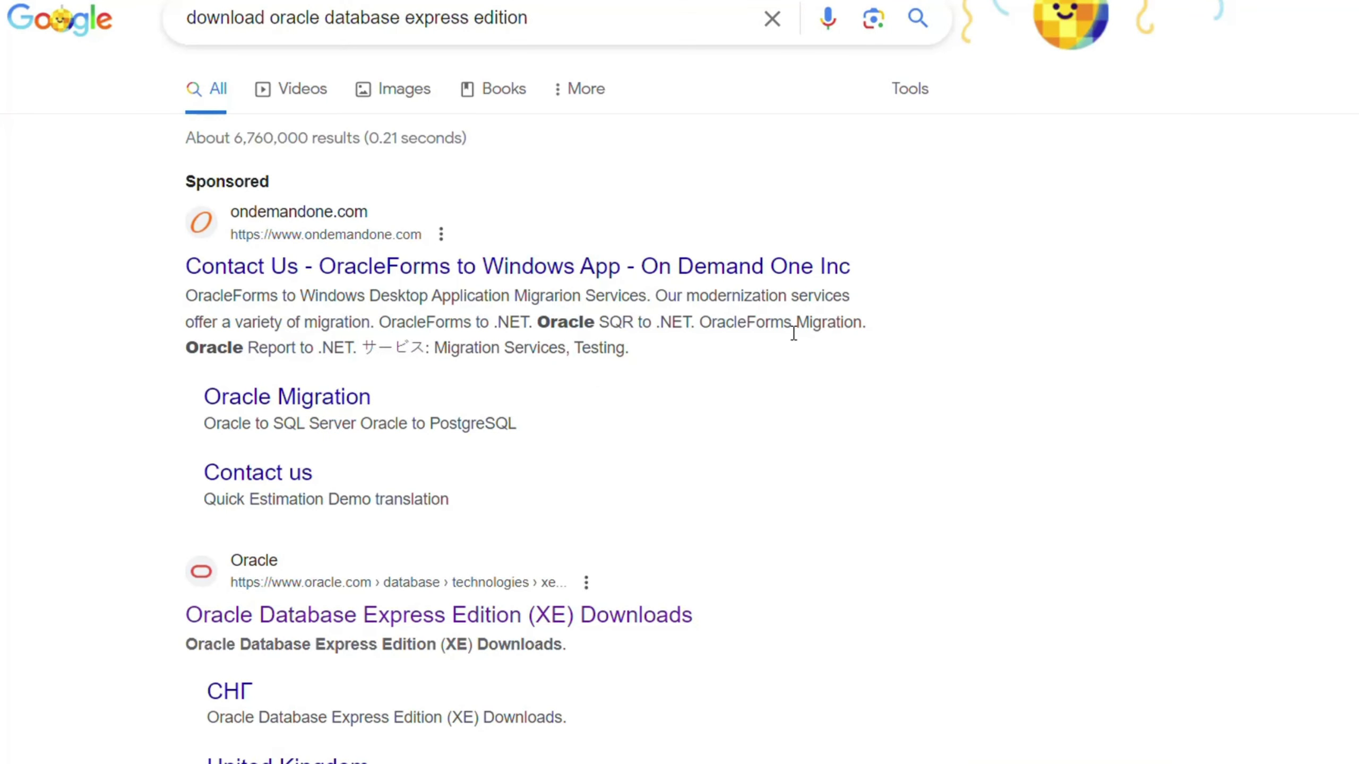
scroll(537, 480, down, 2)
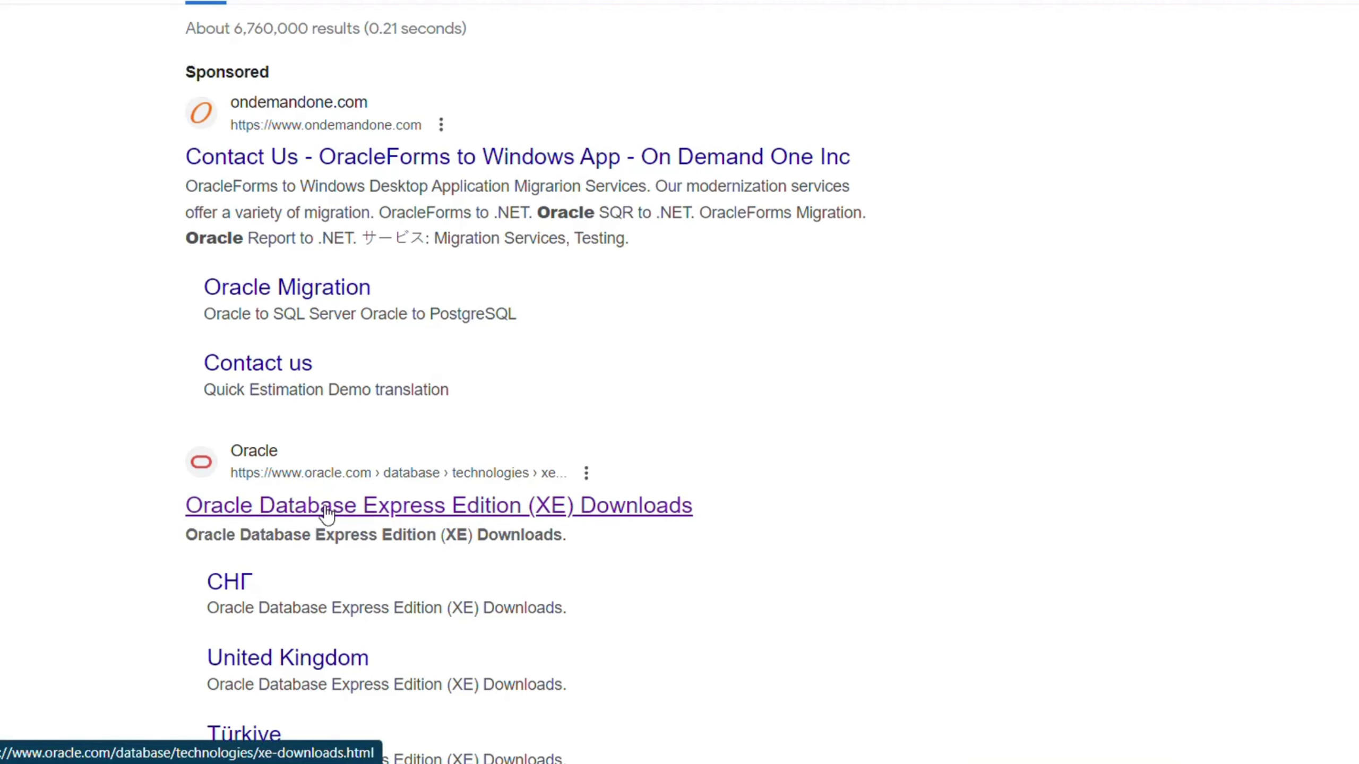
click(367, 516)
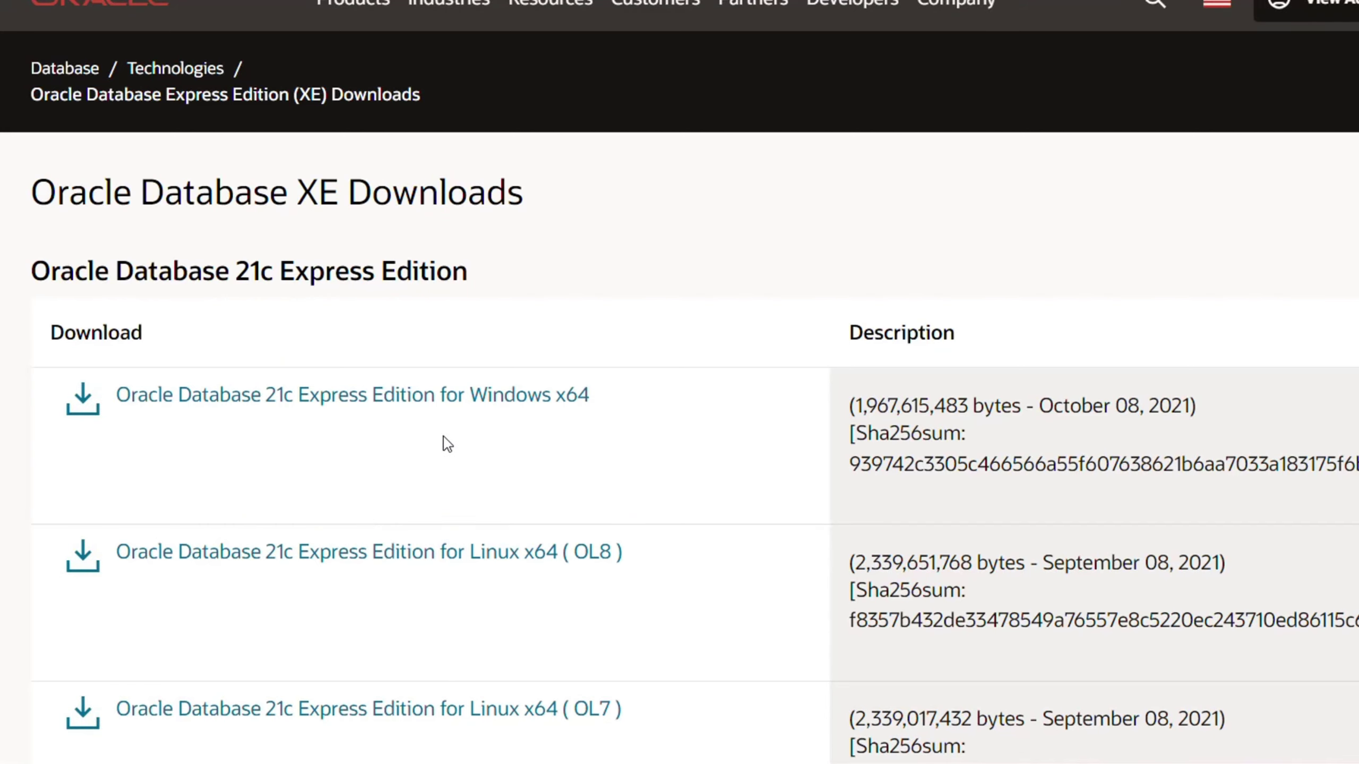
Step: Extract the OracleXE213_Win64 archive in the Downloads folder into a new OracleXE213_Win64 subfolder, keeping the default extraction options
scroll(443, 443, down, 2)
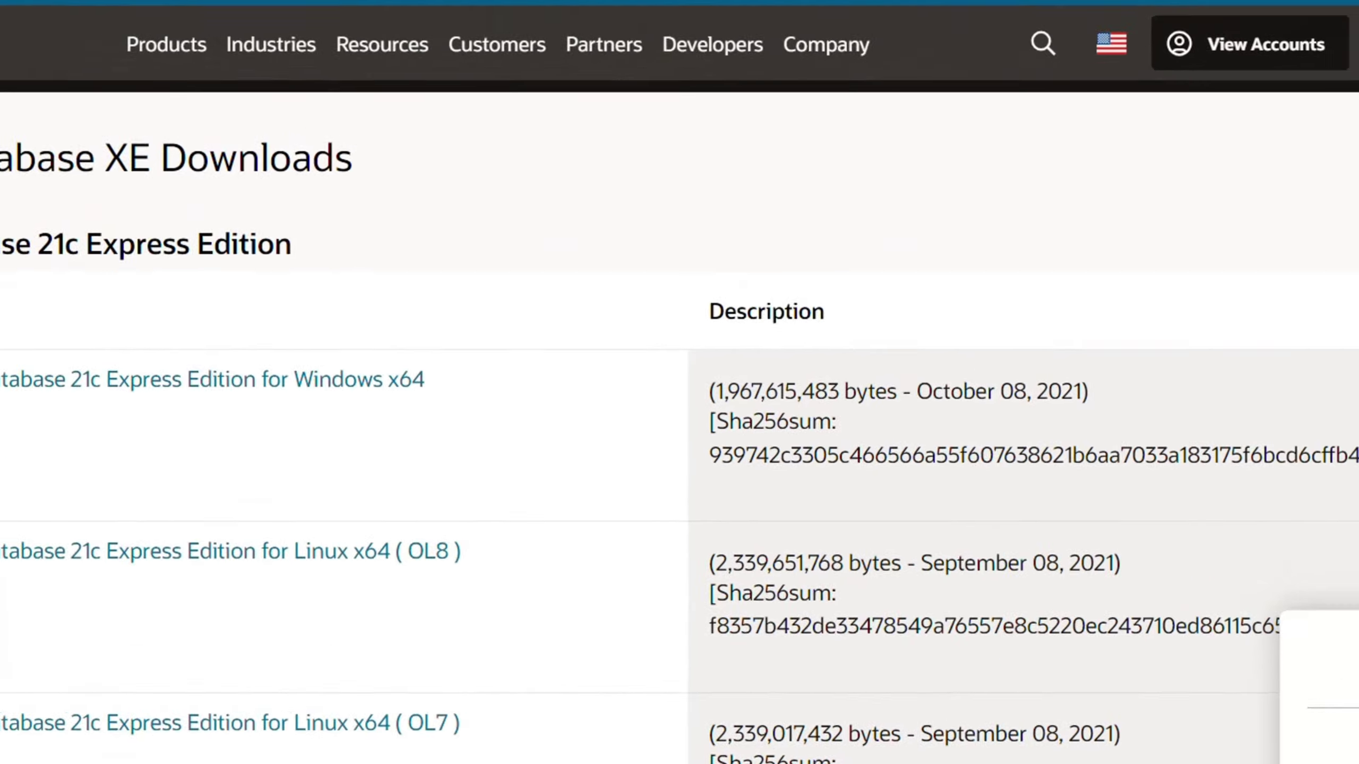
click(1146, 117)
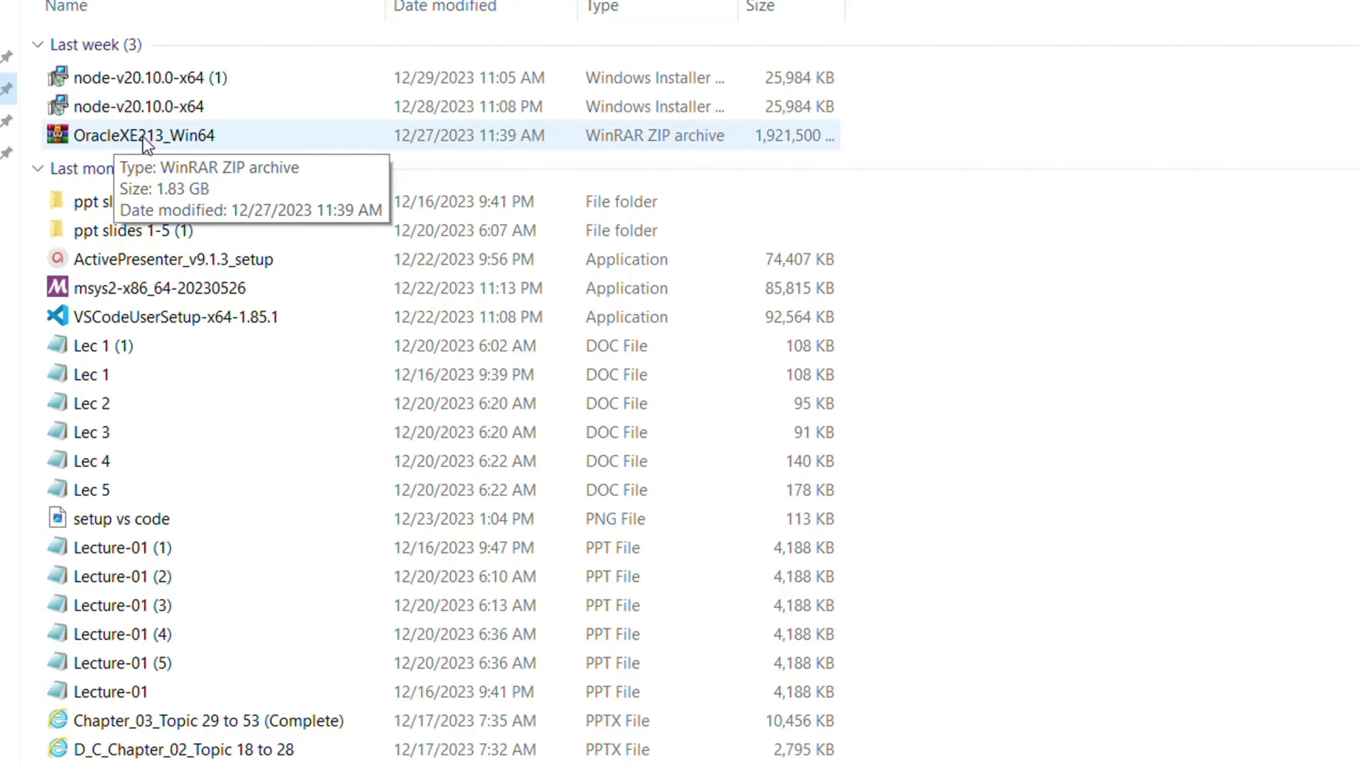
right_click(142, 136)
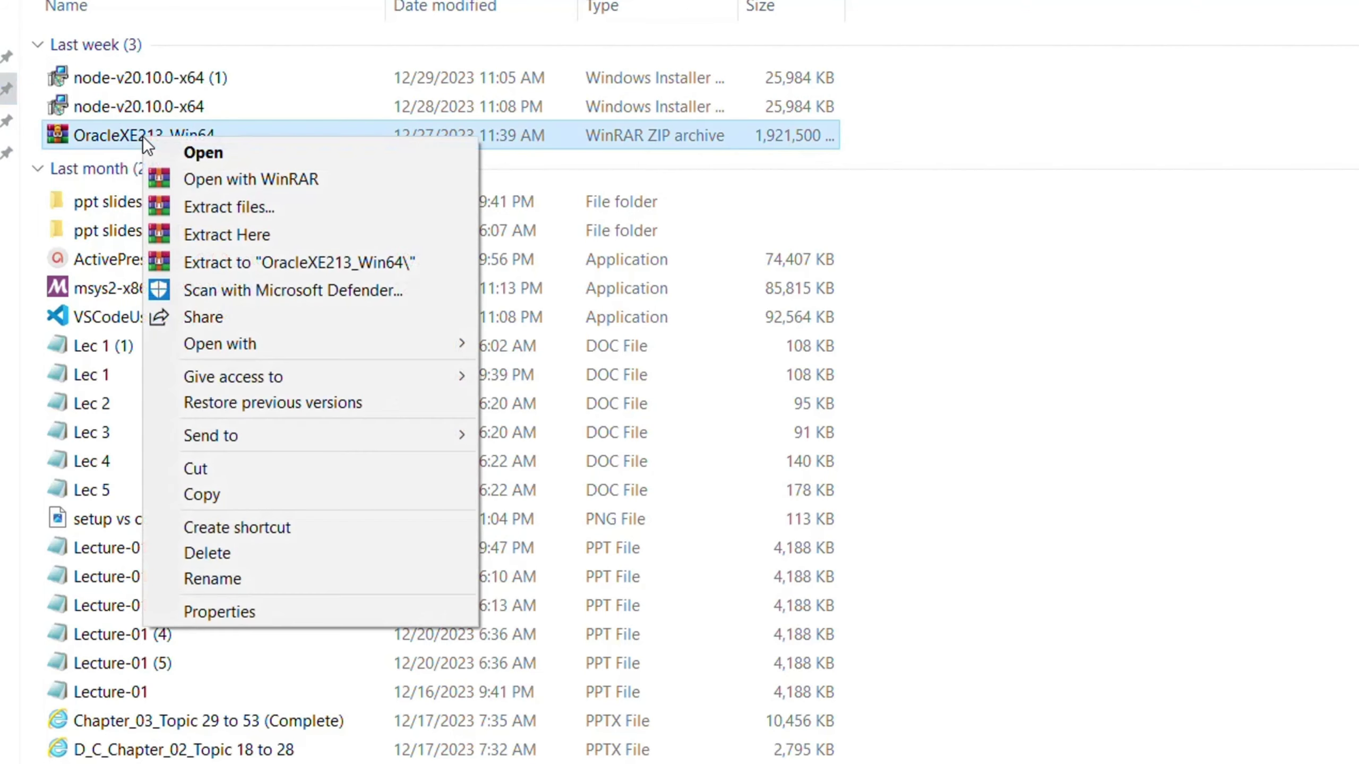
click(212, 211)
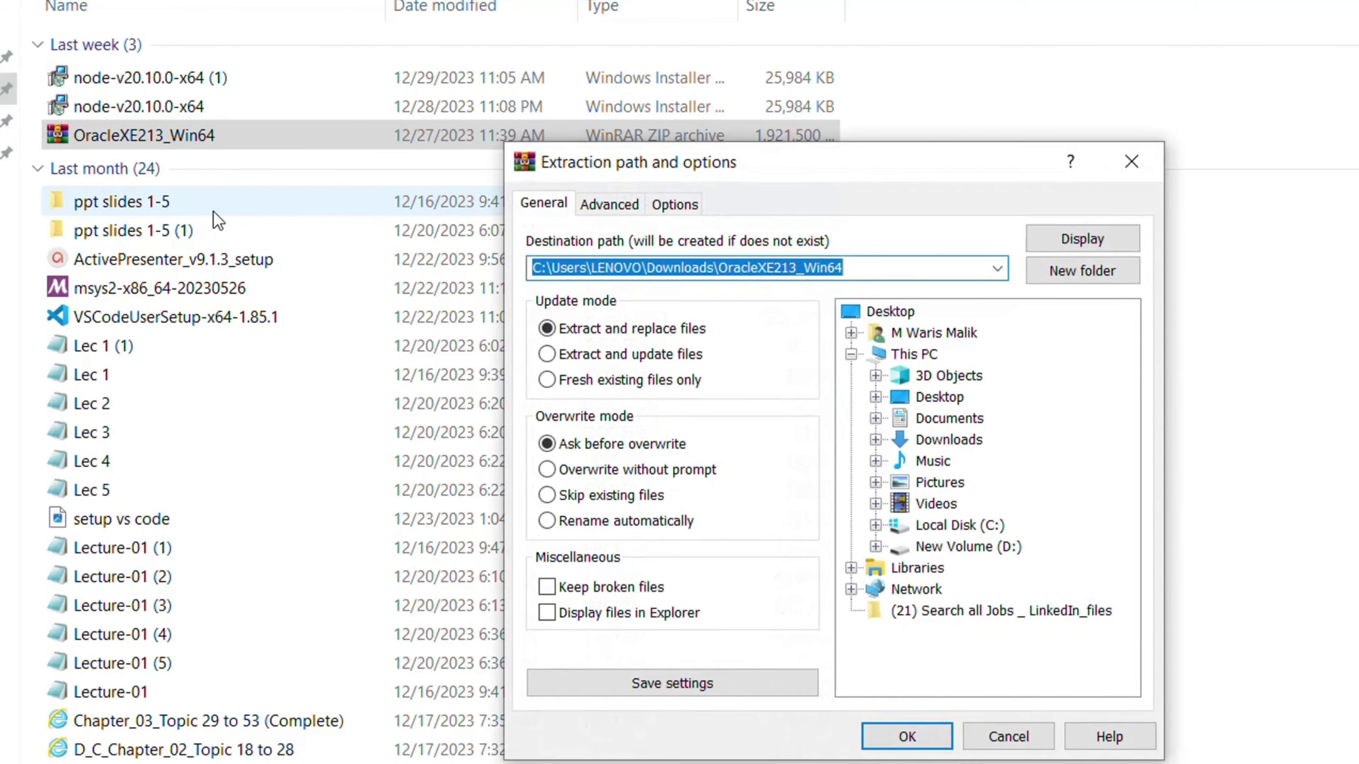
click(899, 735)
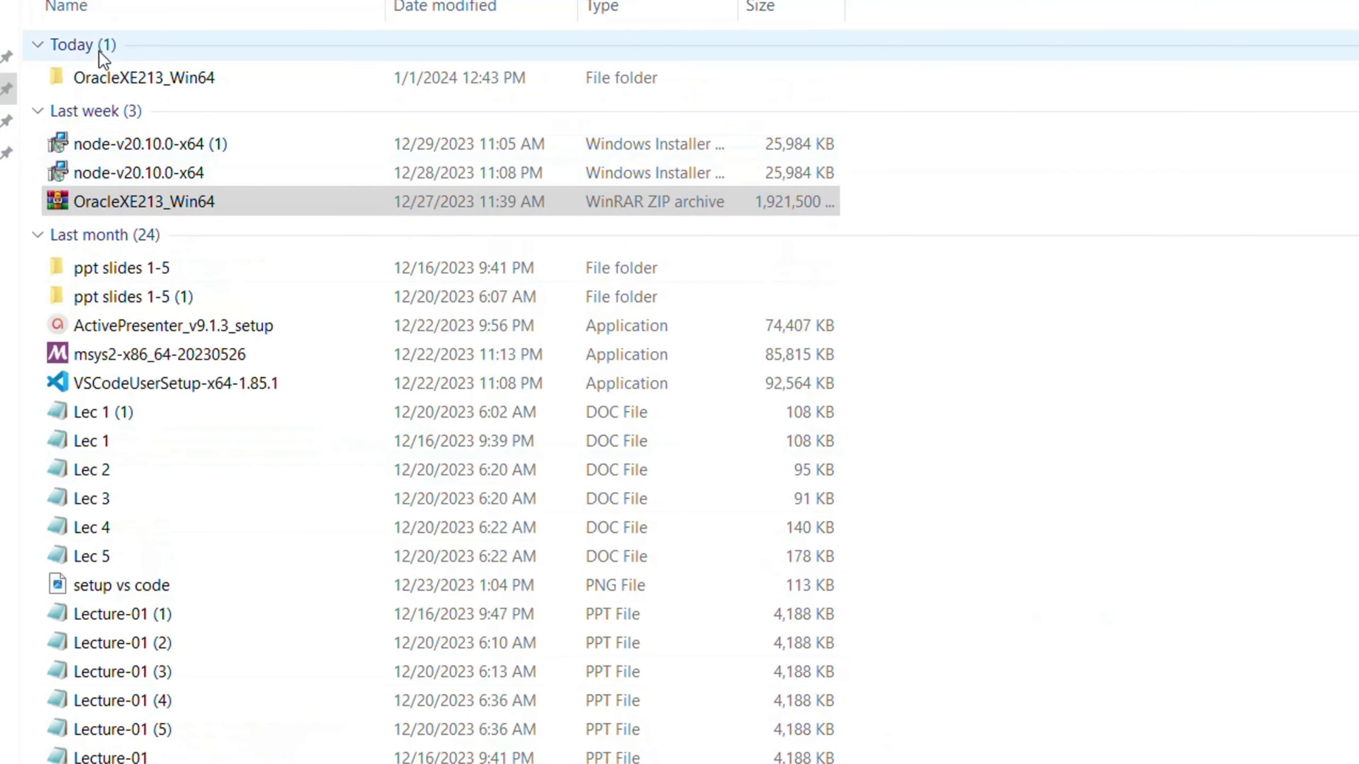
Step: Open the extracted OracleXE213_Win64 folder and launch the setup application
click(119, 80)
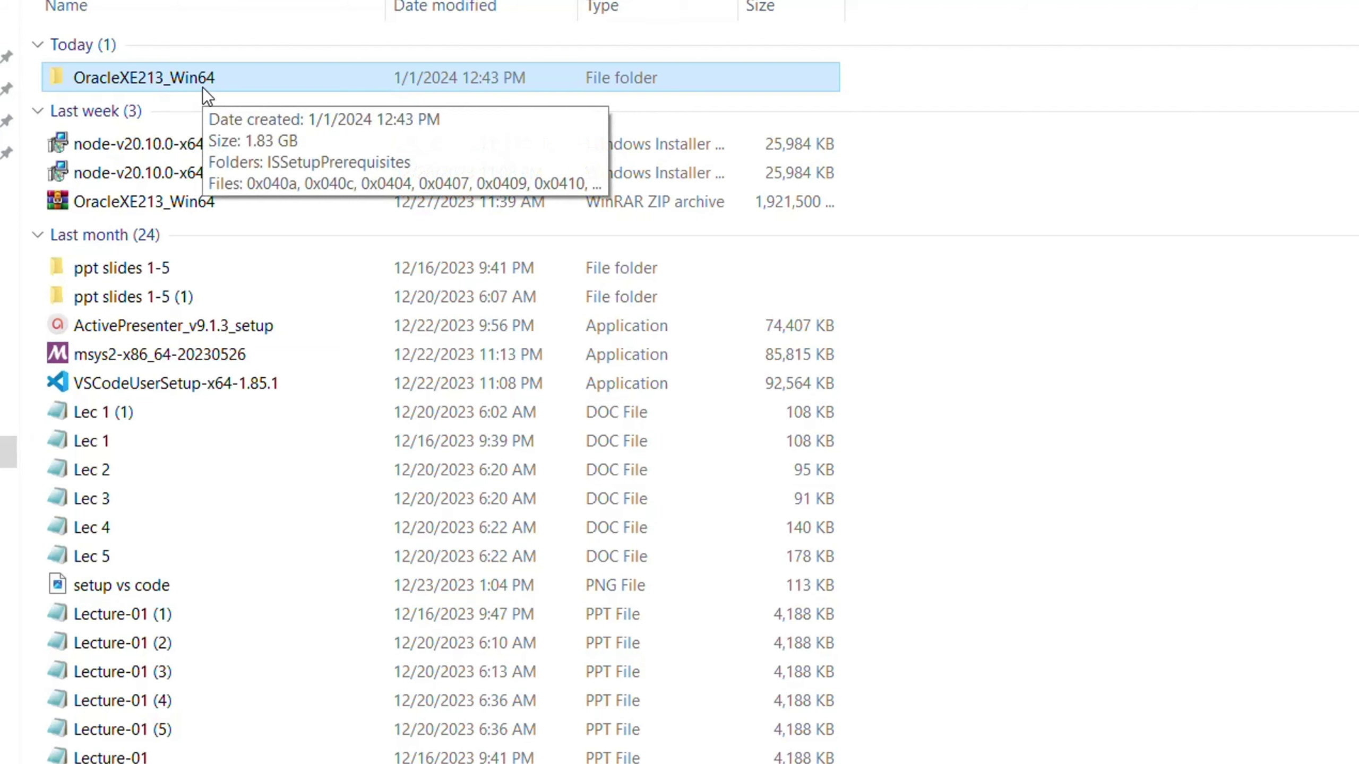
double_click(137, 81)
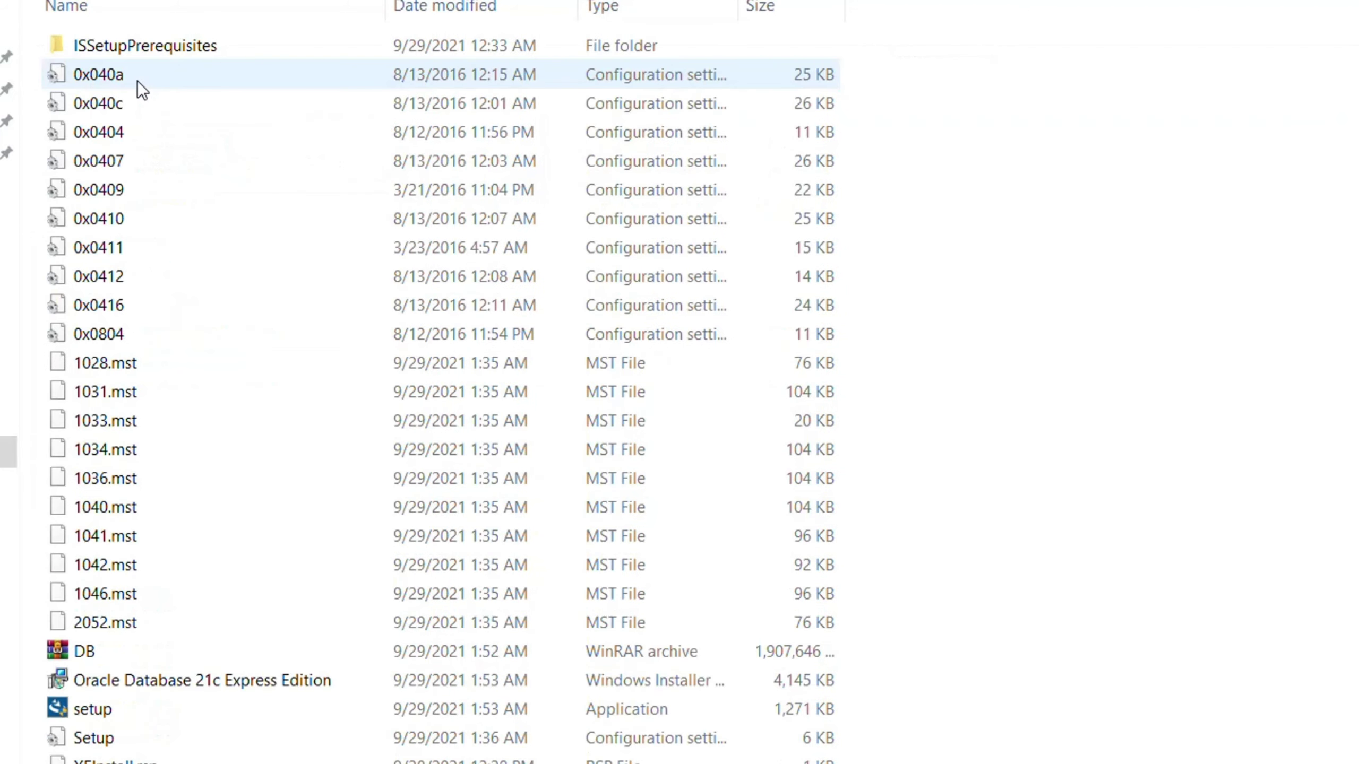
click(93, 710)
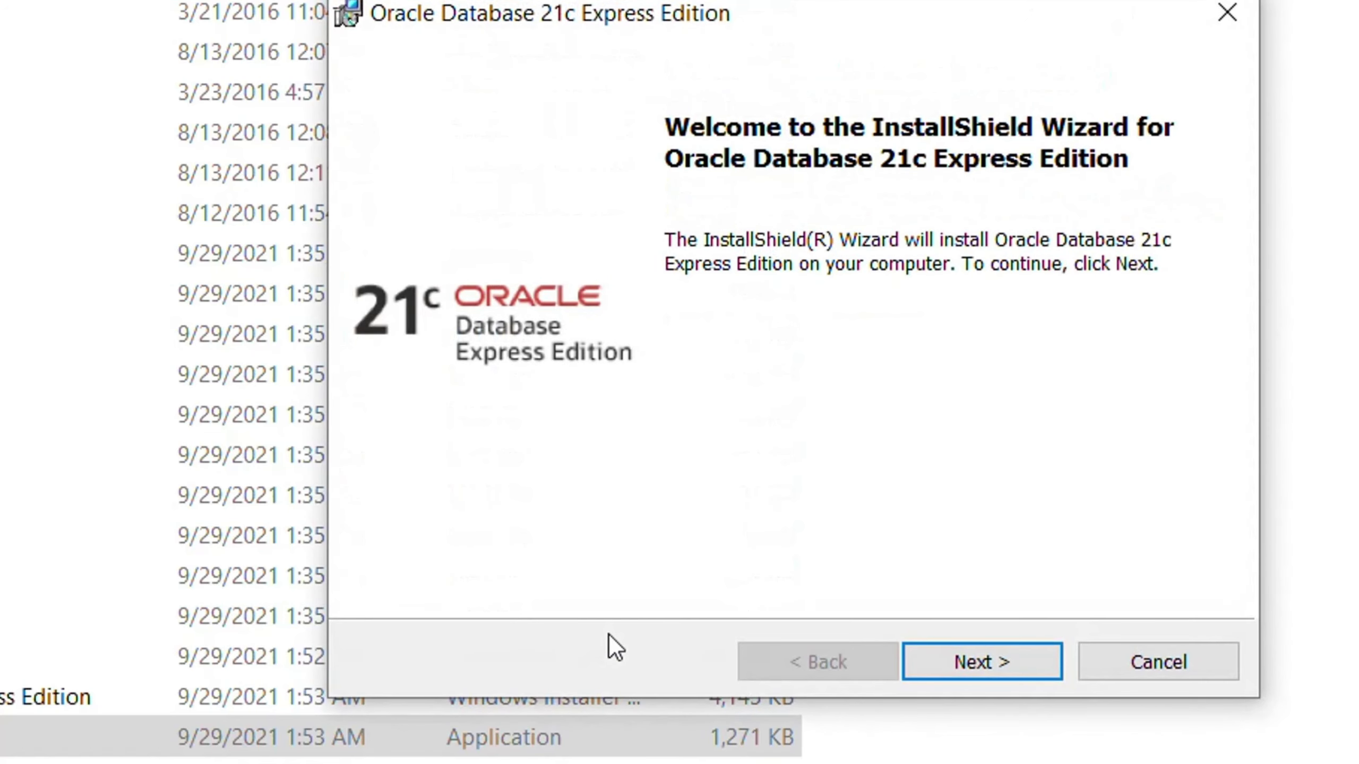
Step: Accept the license agreement in the Oracle Database 21c Express Edition installer and keep the default destination folder
click(983, 662)
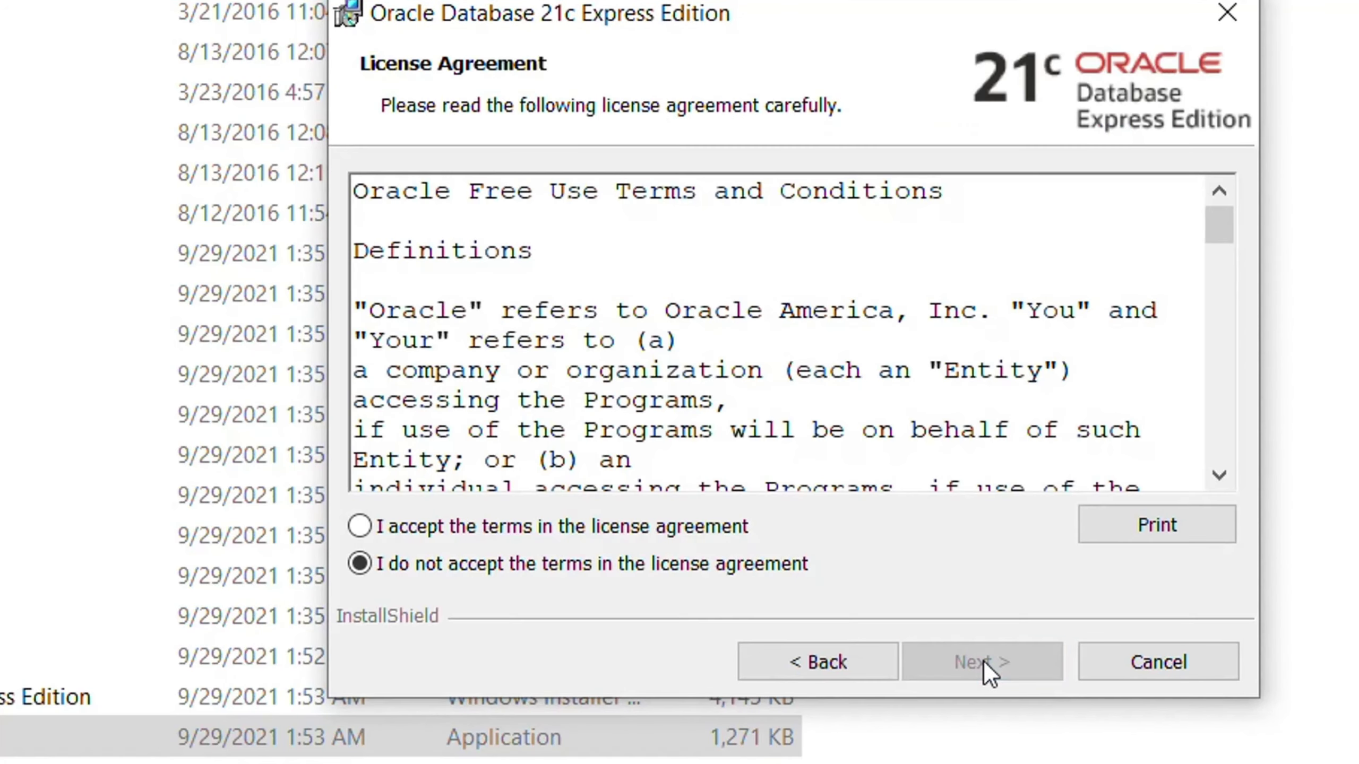
click(435, 536)
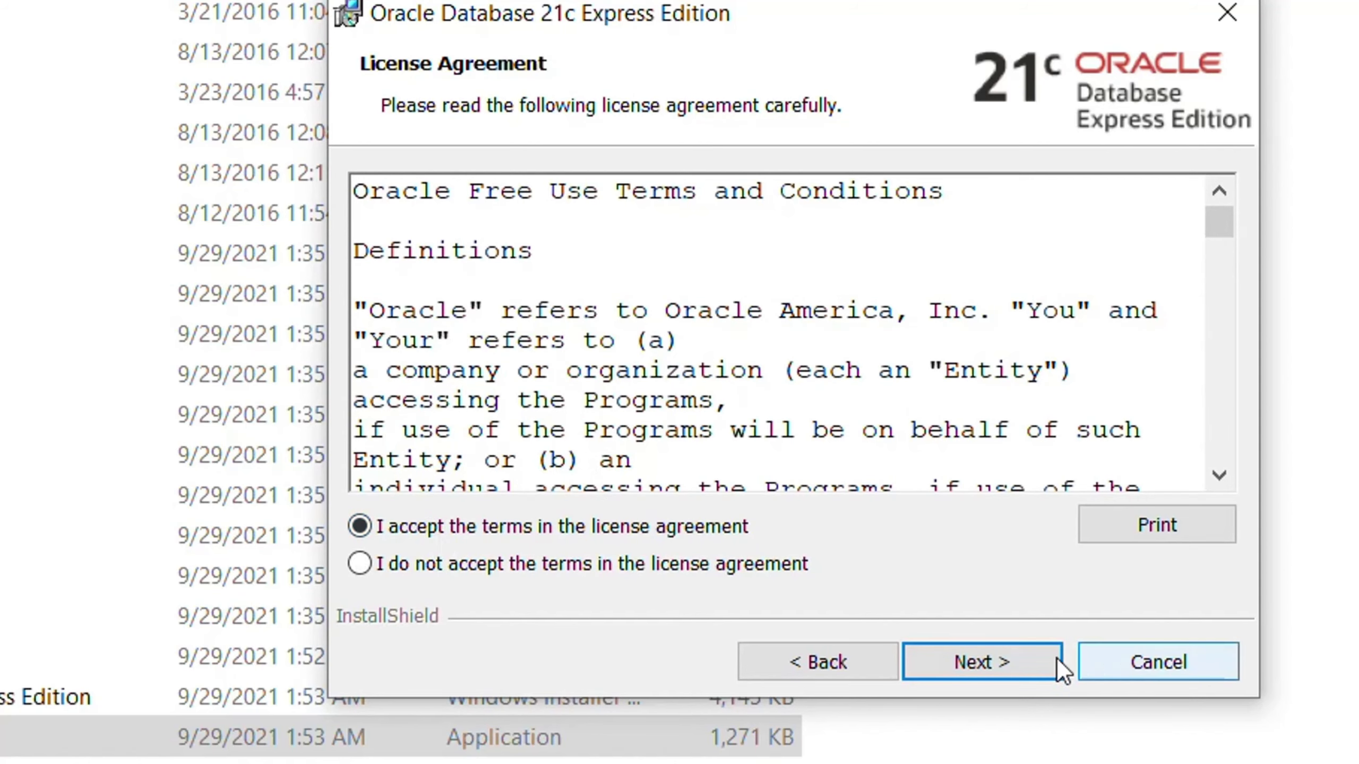
click(1030, 660)
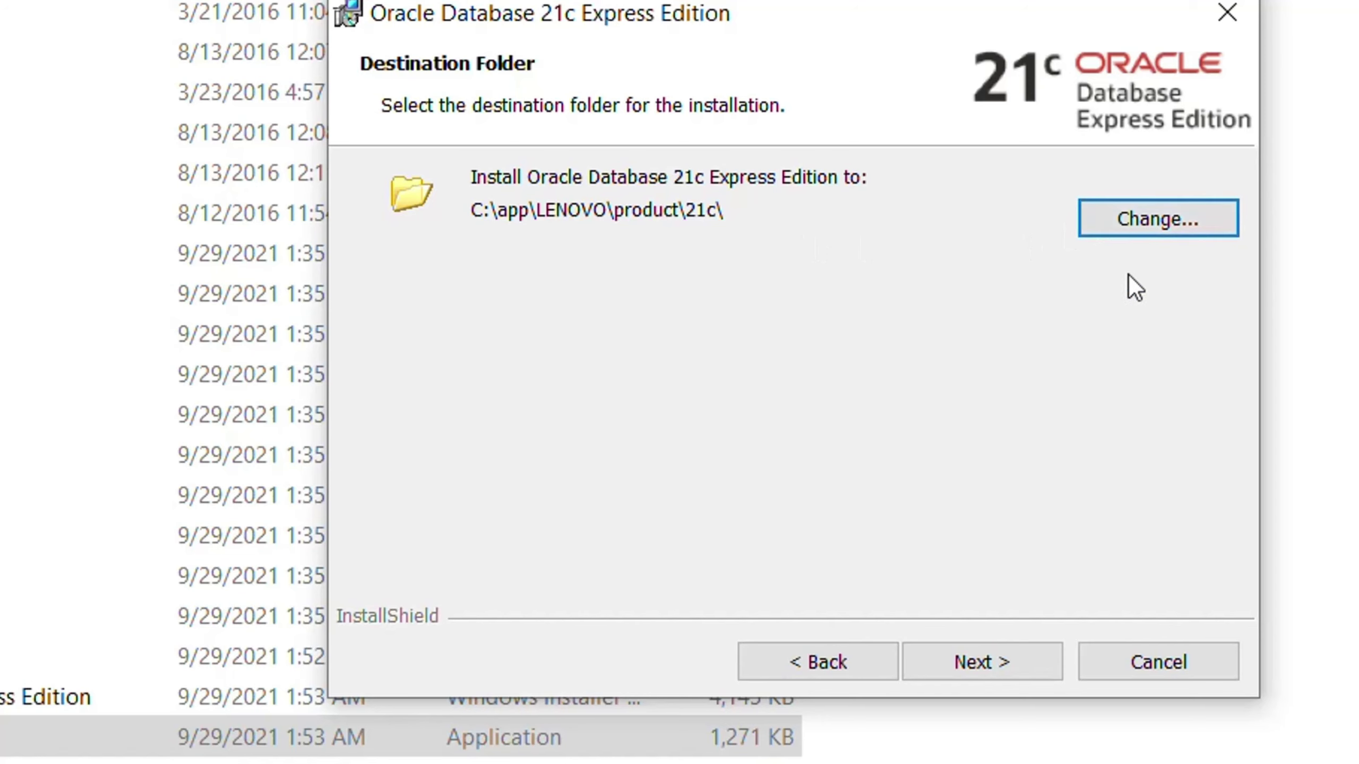
click(1011, 660)
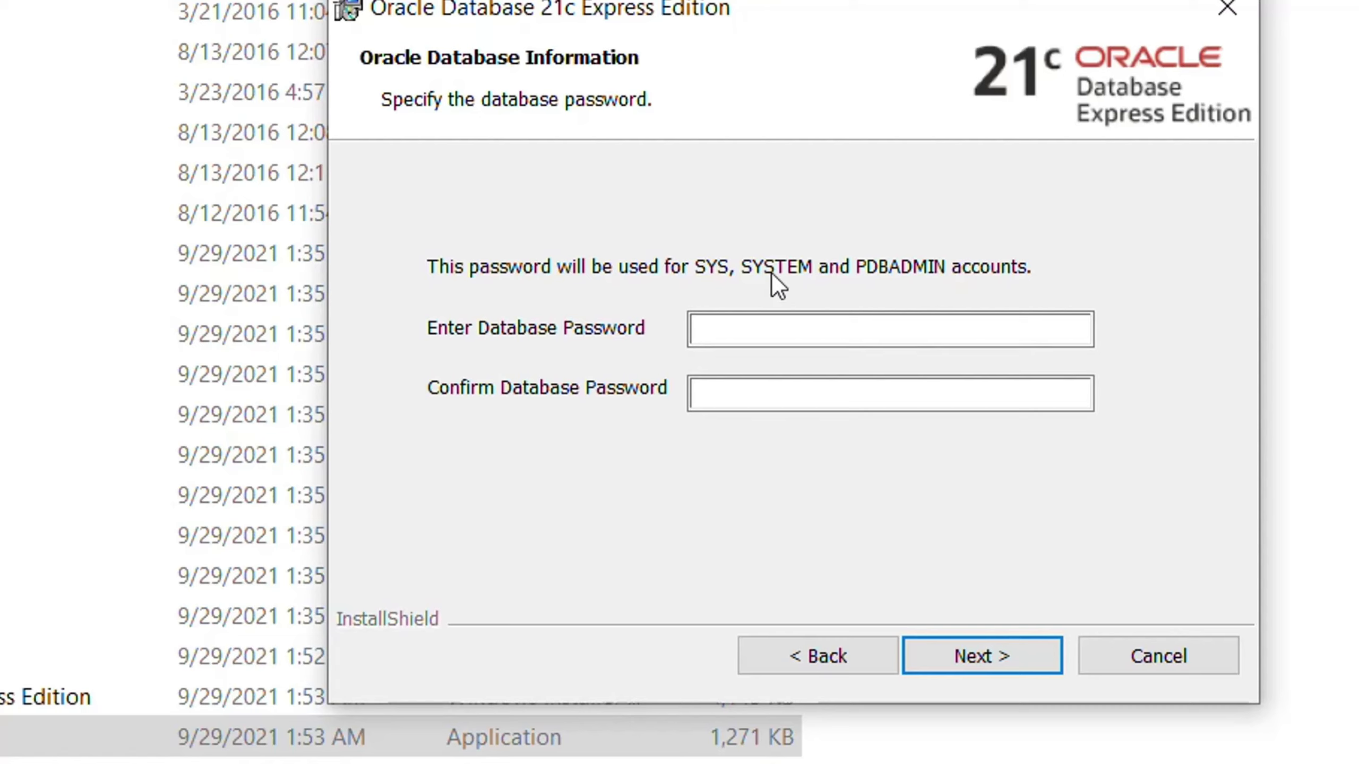
Step: Enter and confirm the database password for the SYS, SYSTEM and PDBADMIN accounts, and start the installation
click(769, 328)
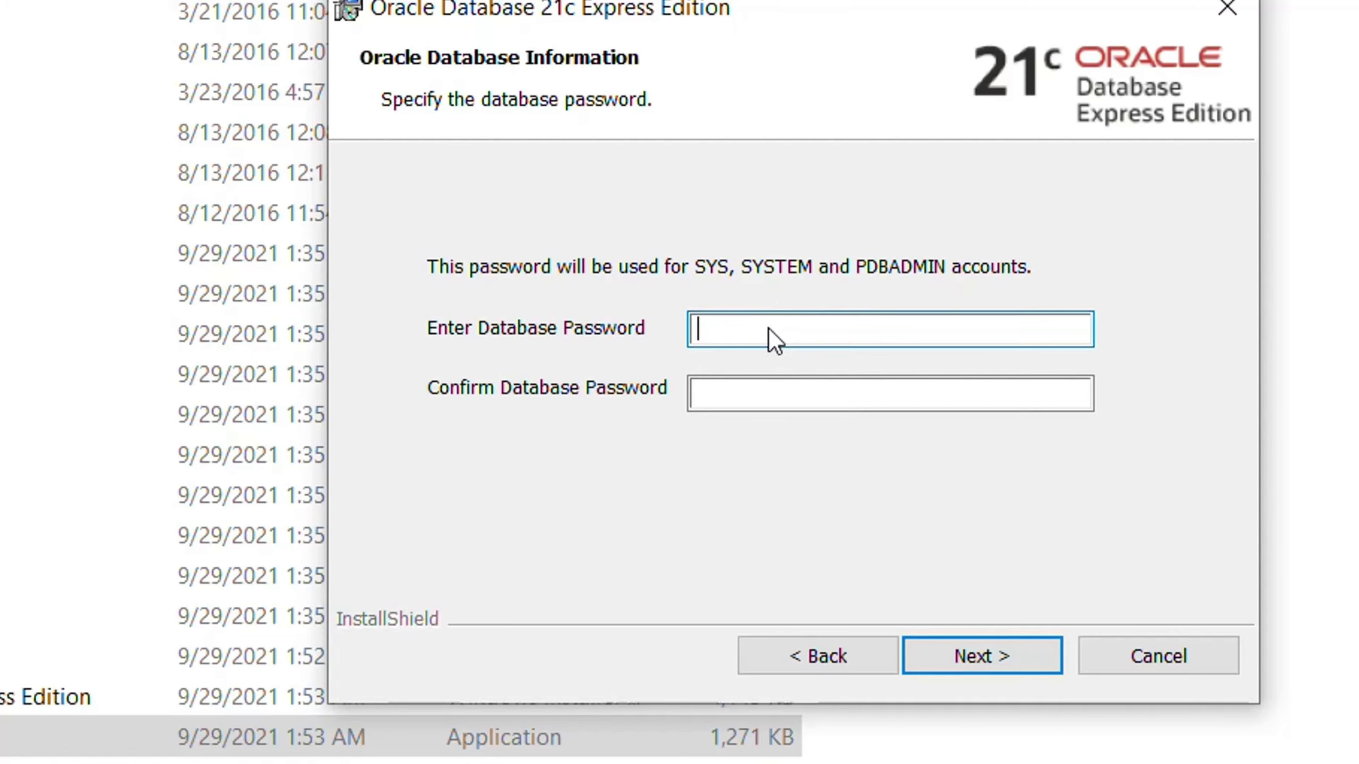
text(•••)
click(749, 406)
text(•)
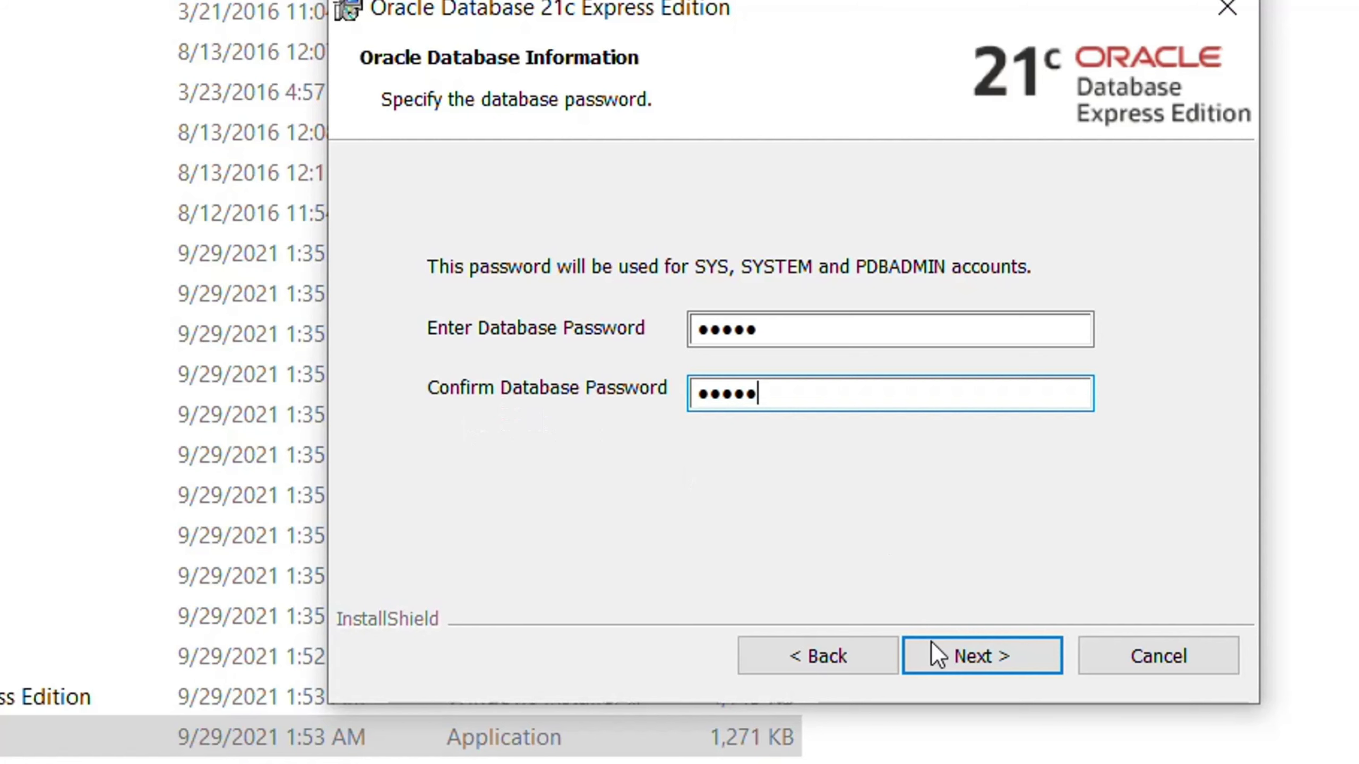
click(961, 663)
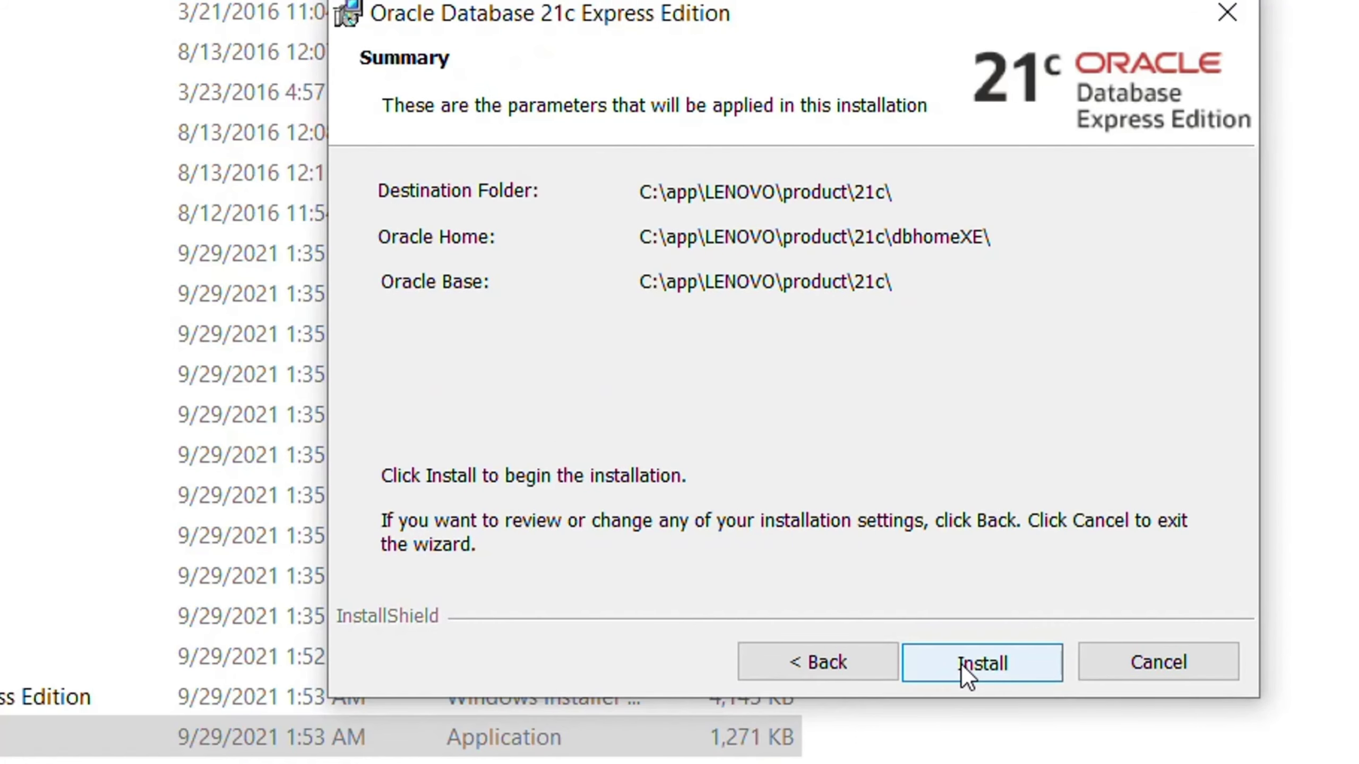
click(961, 665)
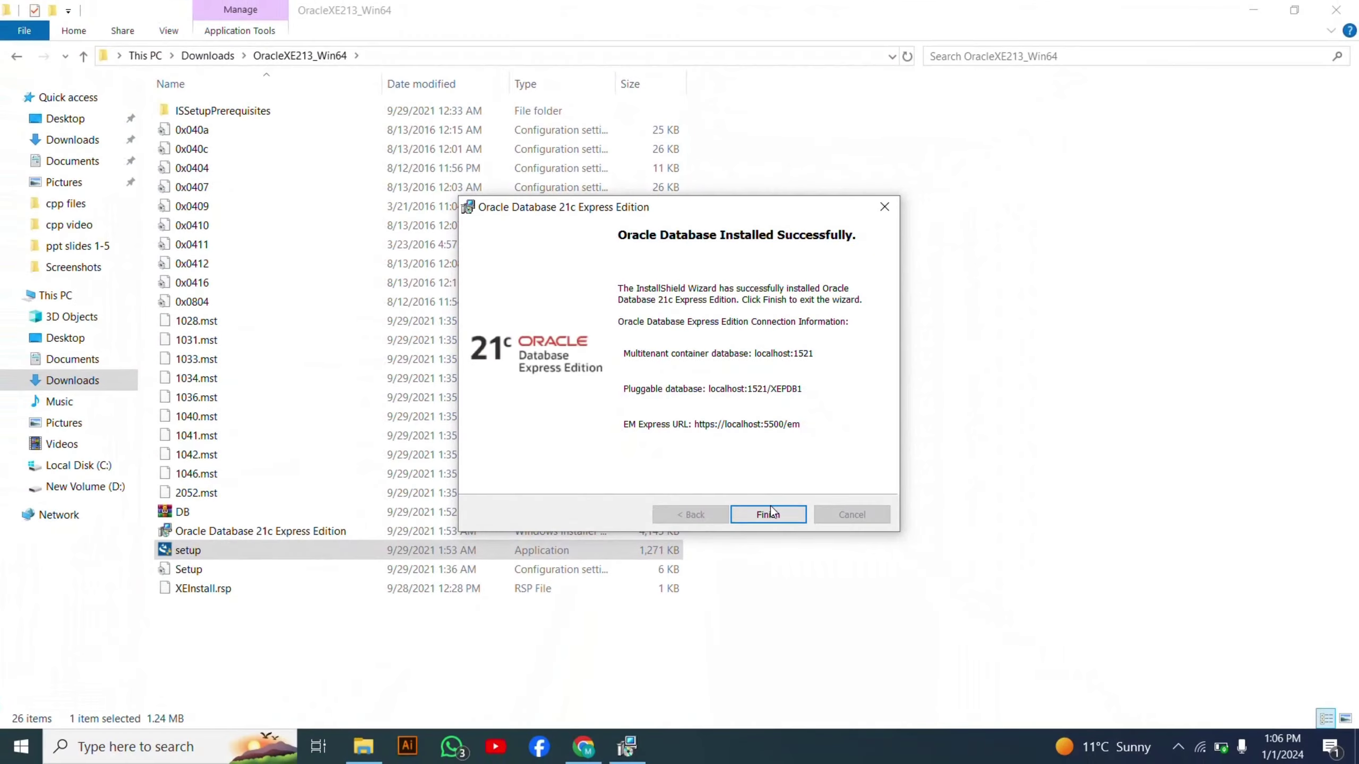
Step: Finish the installation wizard and close the file explorer and browser windows
click(767, 514)
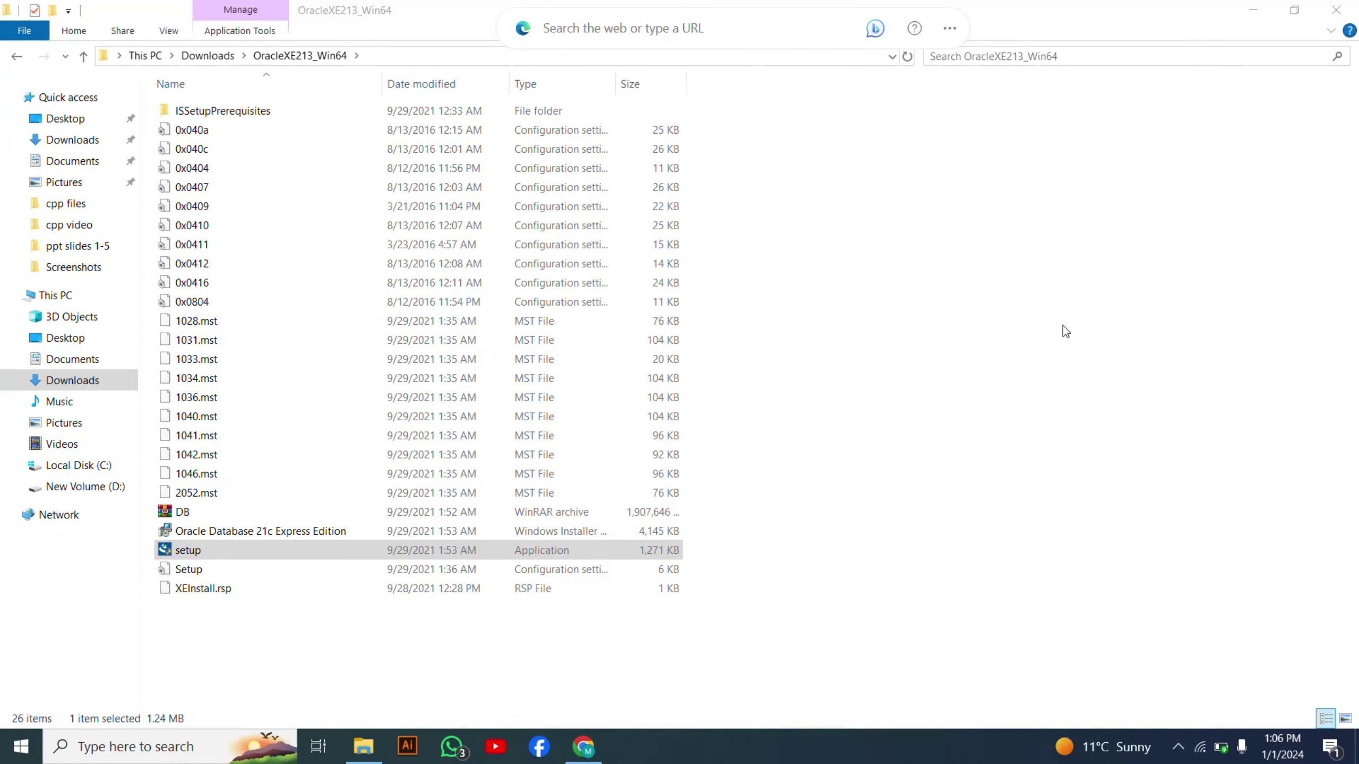
click(1332, 10)
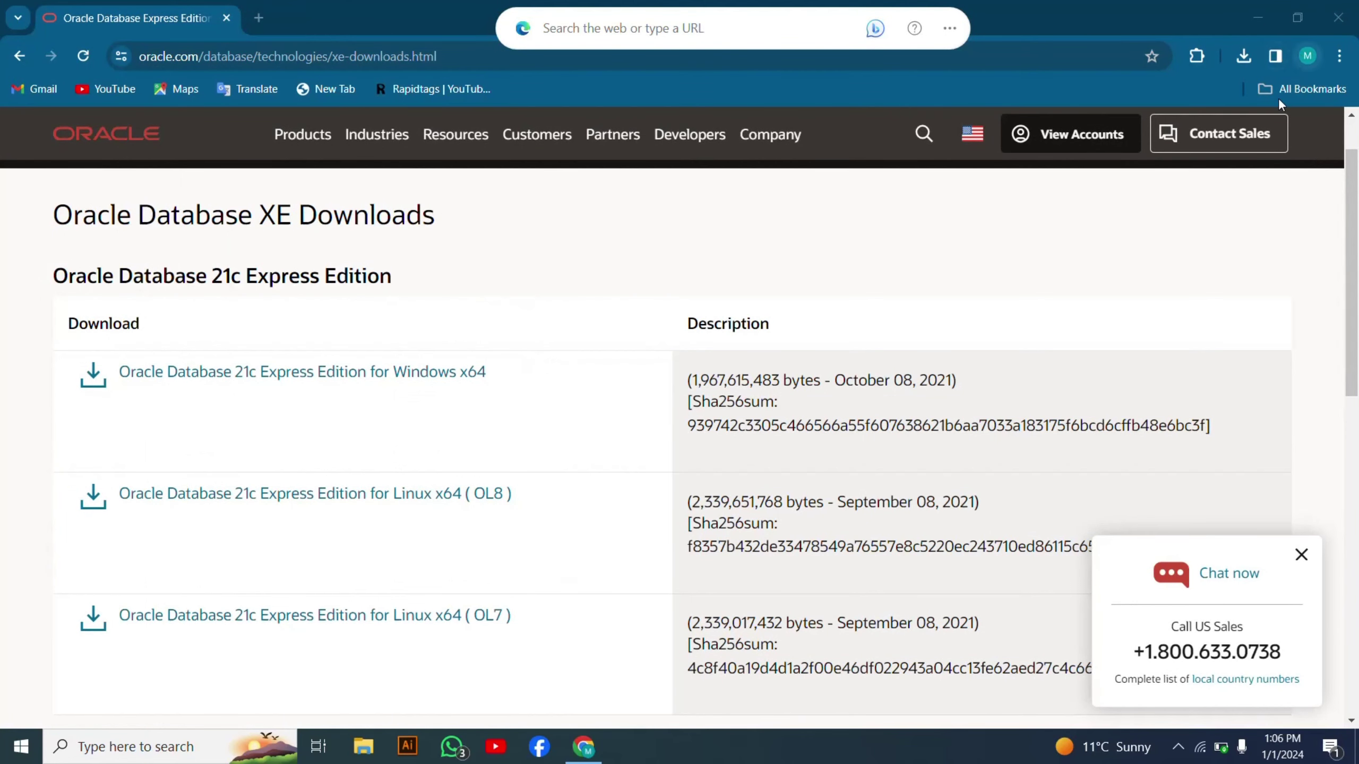
click(1339, 17)
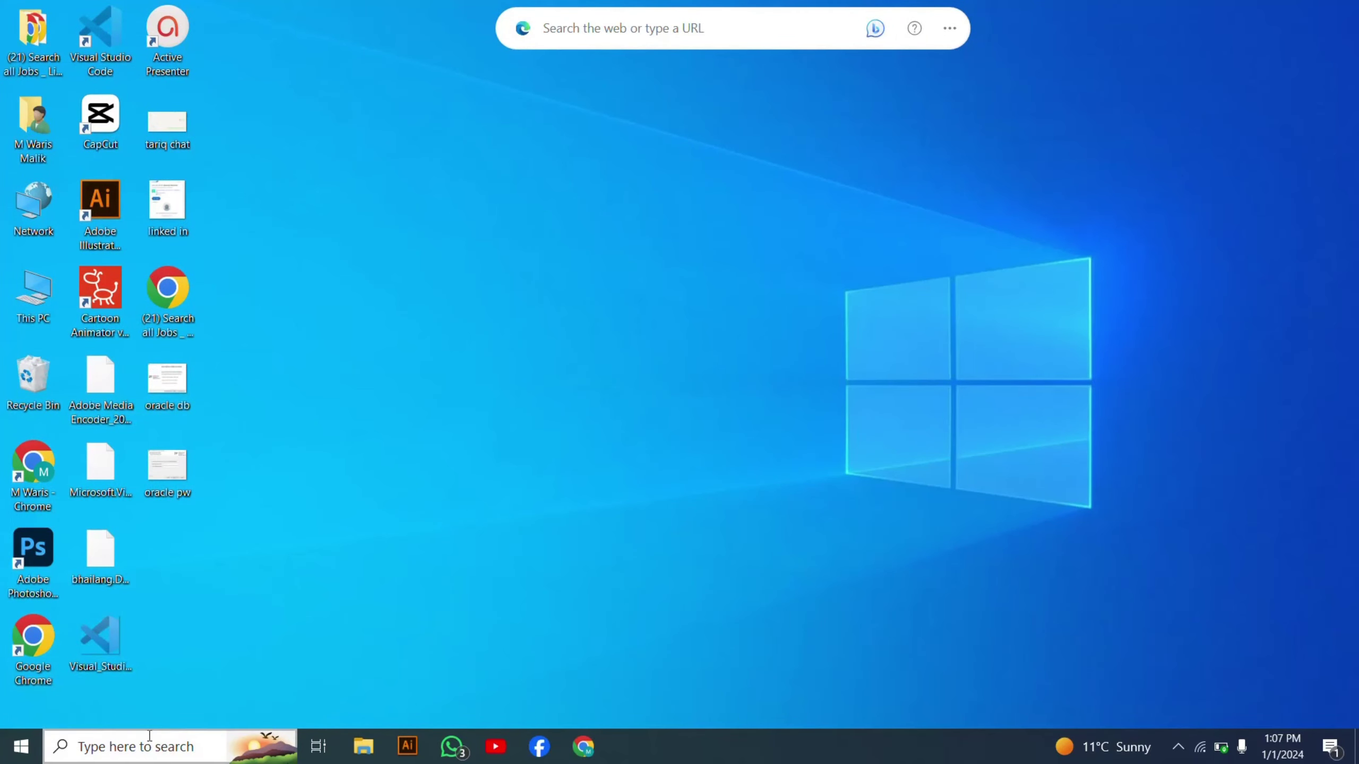
Step: Open SQL Plus and log in with the user name system and the database password
click(151, 755)
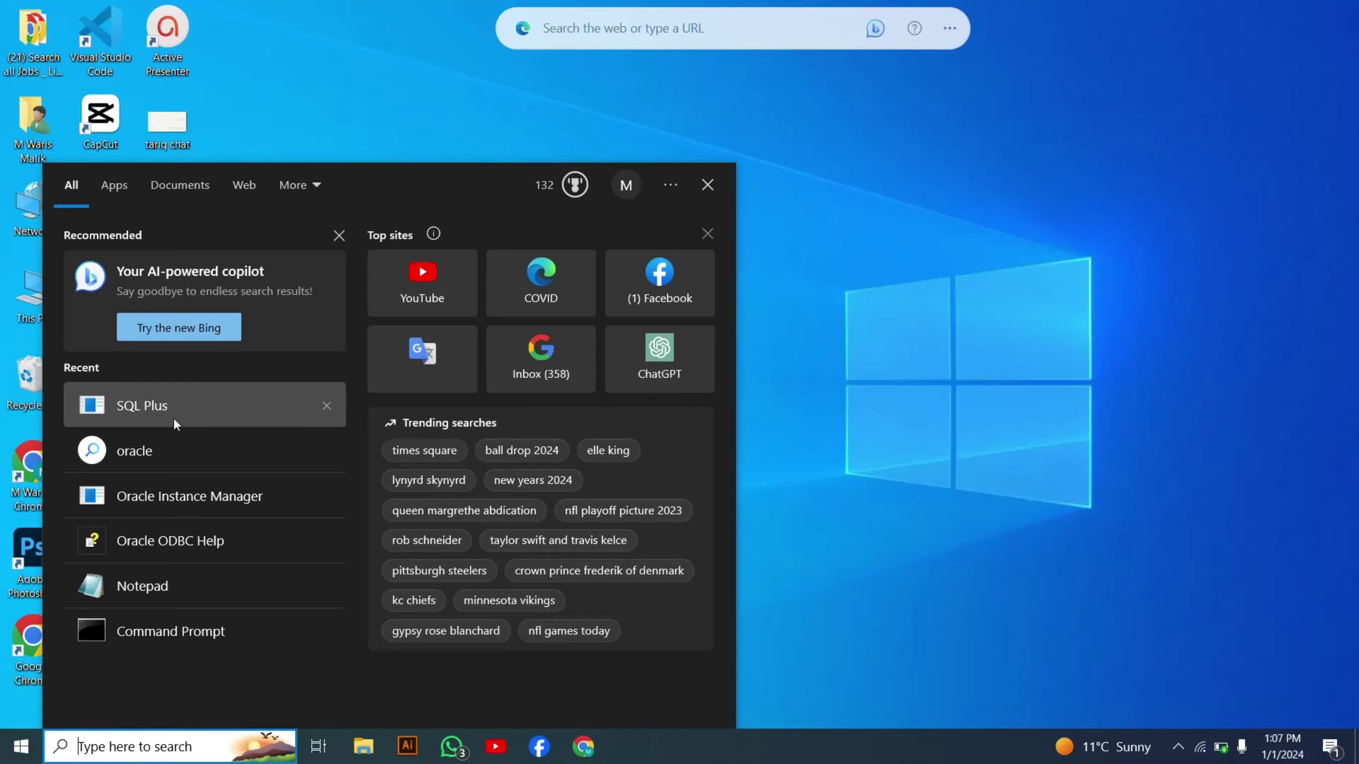
click(159, 405)
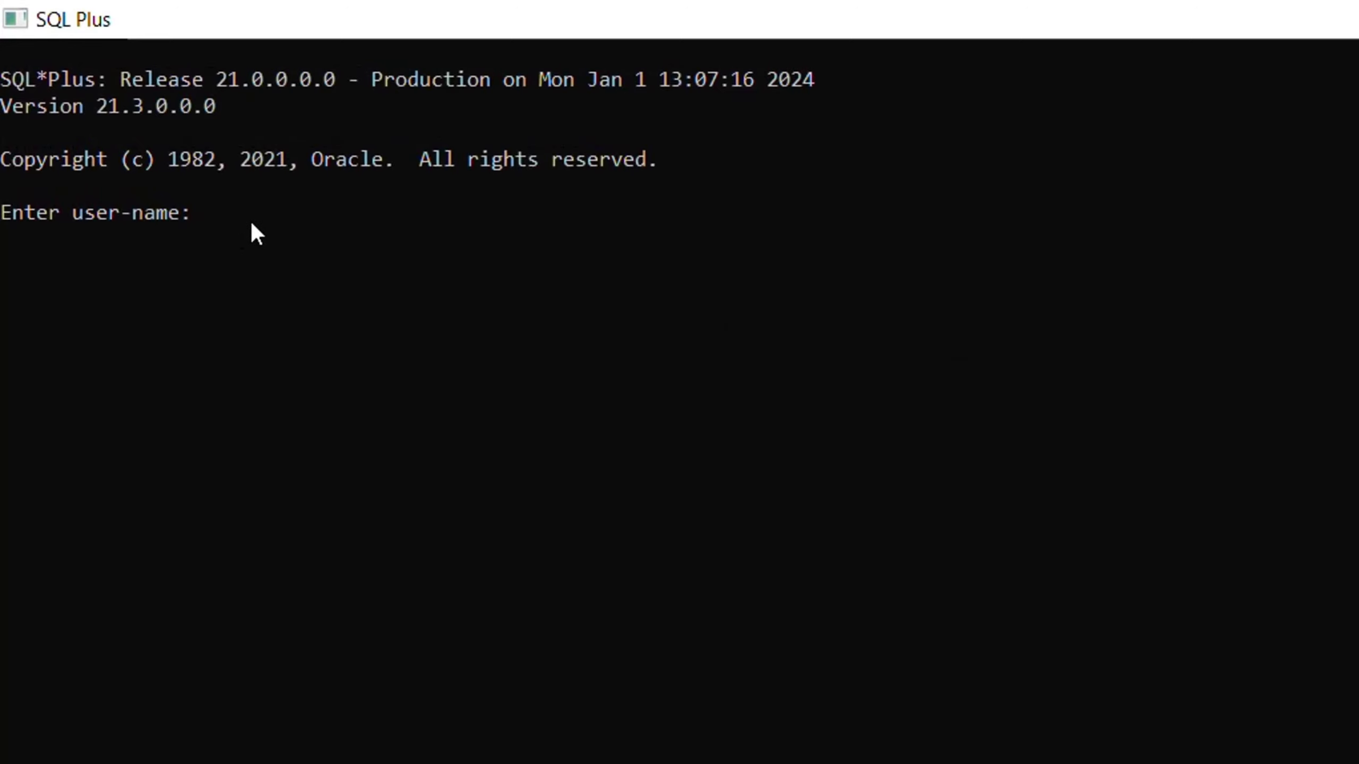
text(system)
key(Return)
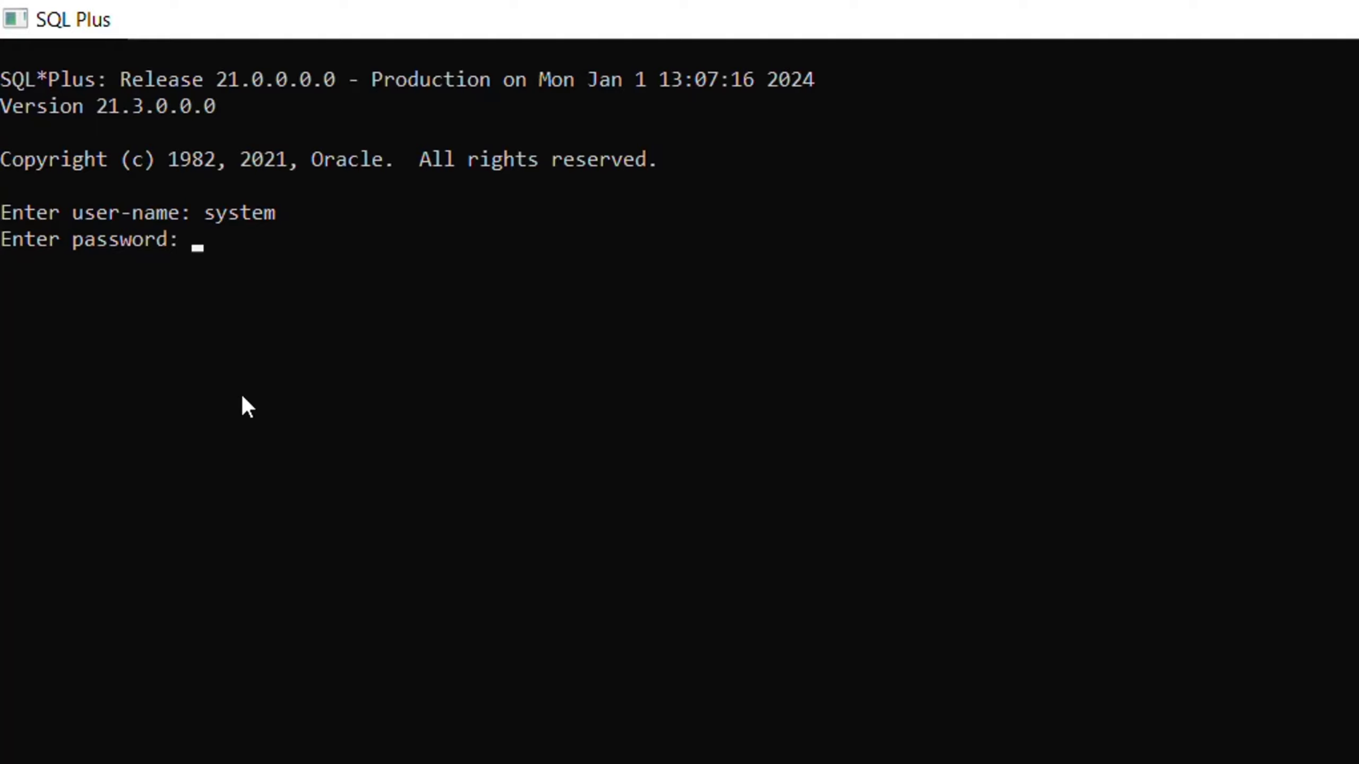
key(Return)
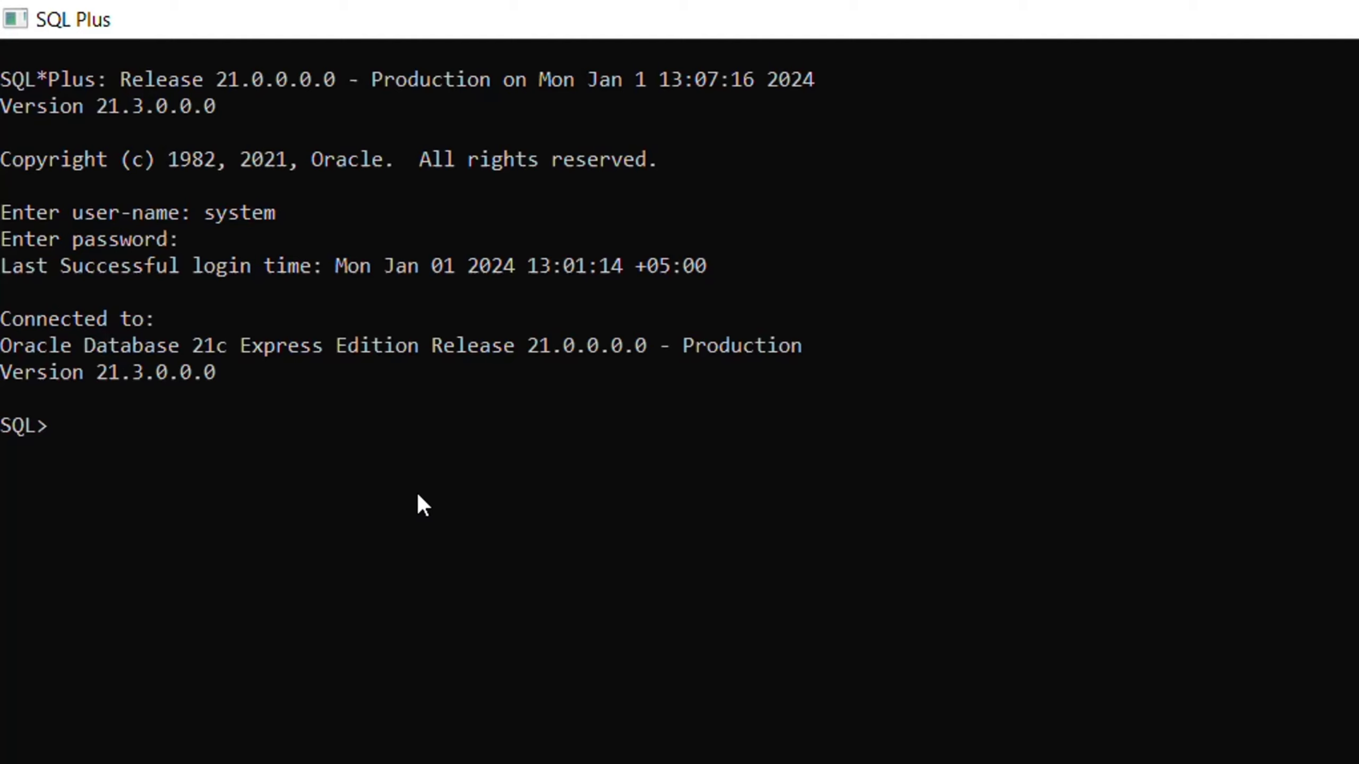
Step: Create a table named student with the columns sId number(5) and sName varchar(10)
text(create table )
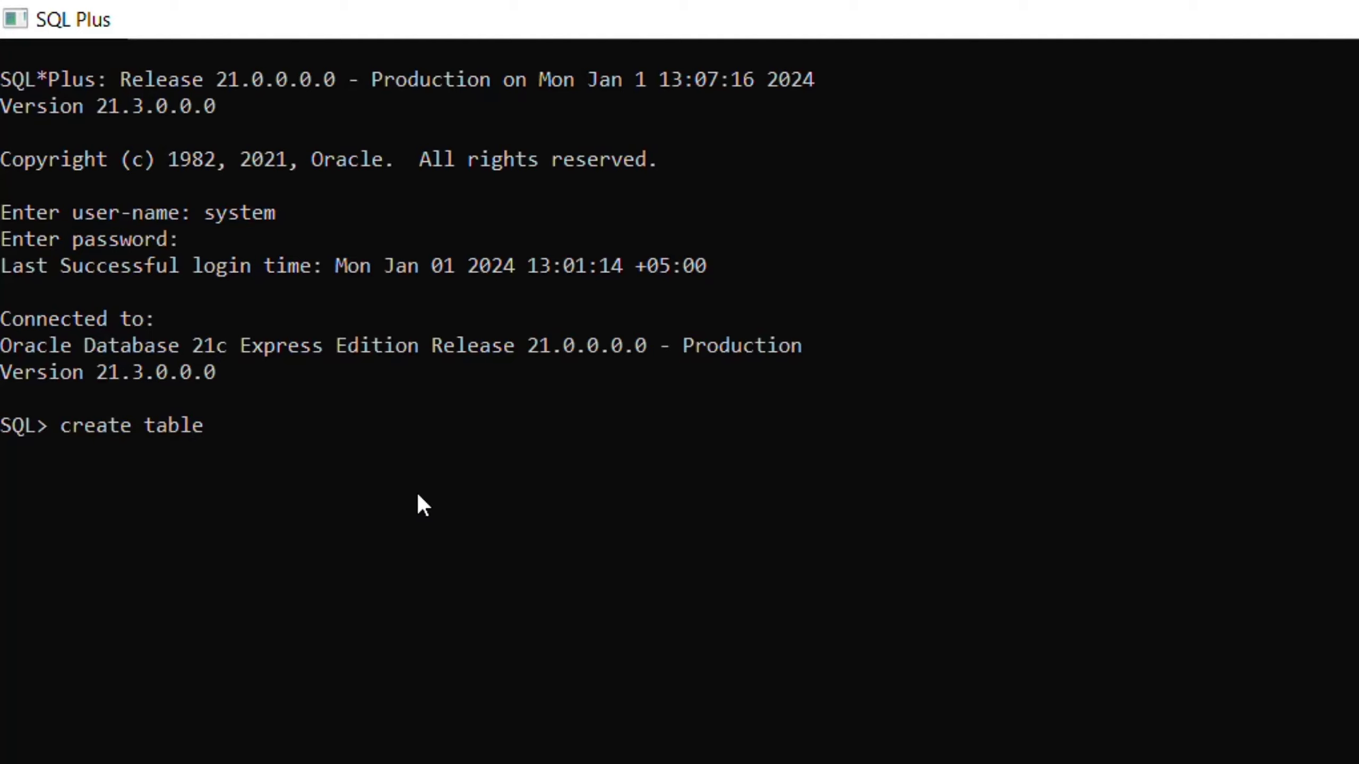
text(student)
text((sId)
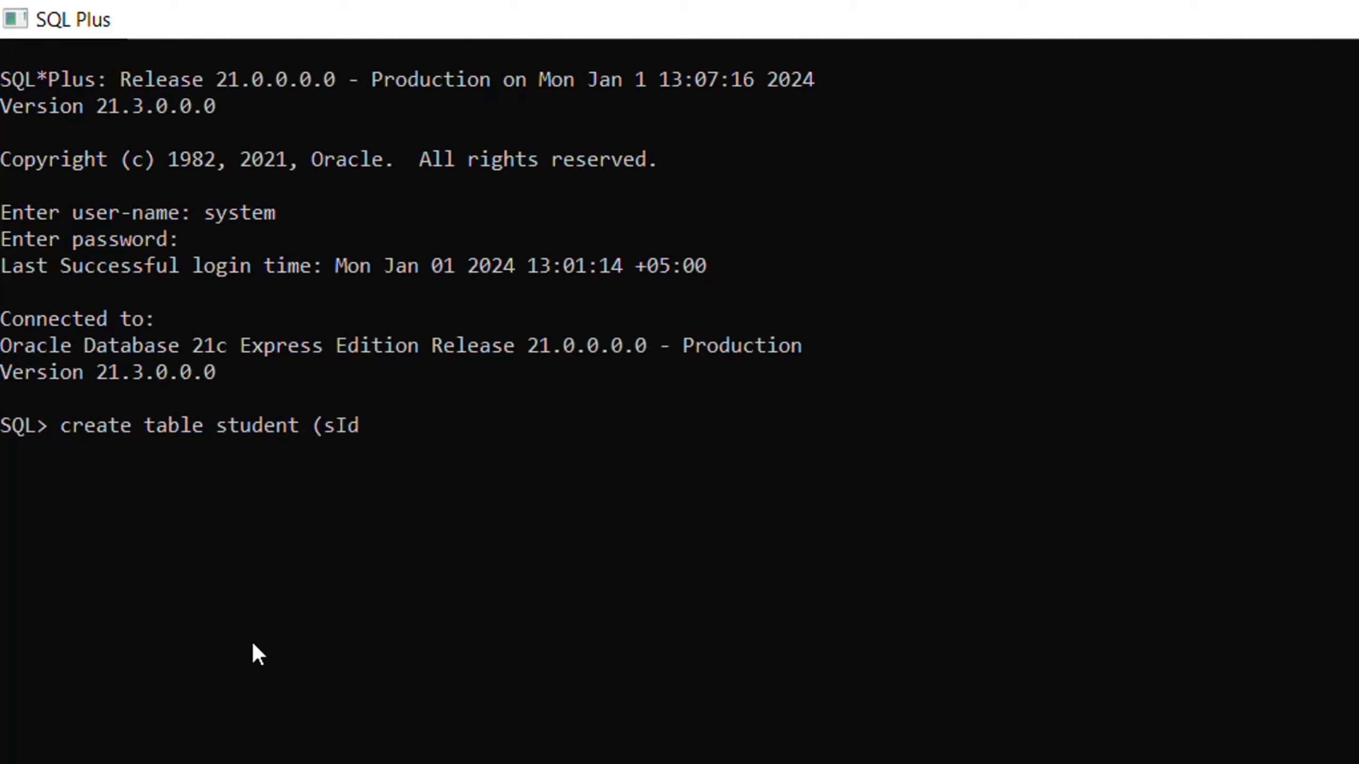
text( number(5))
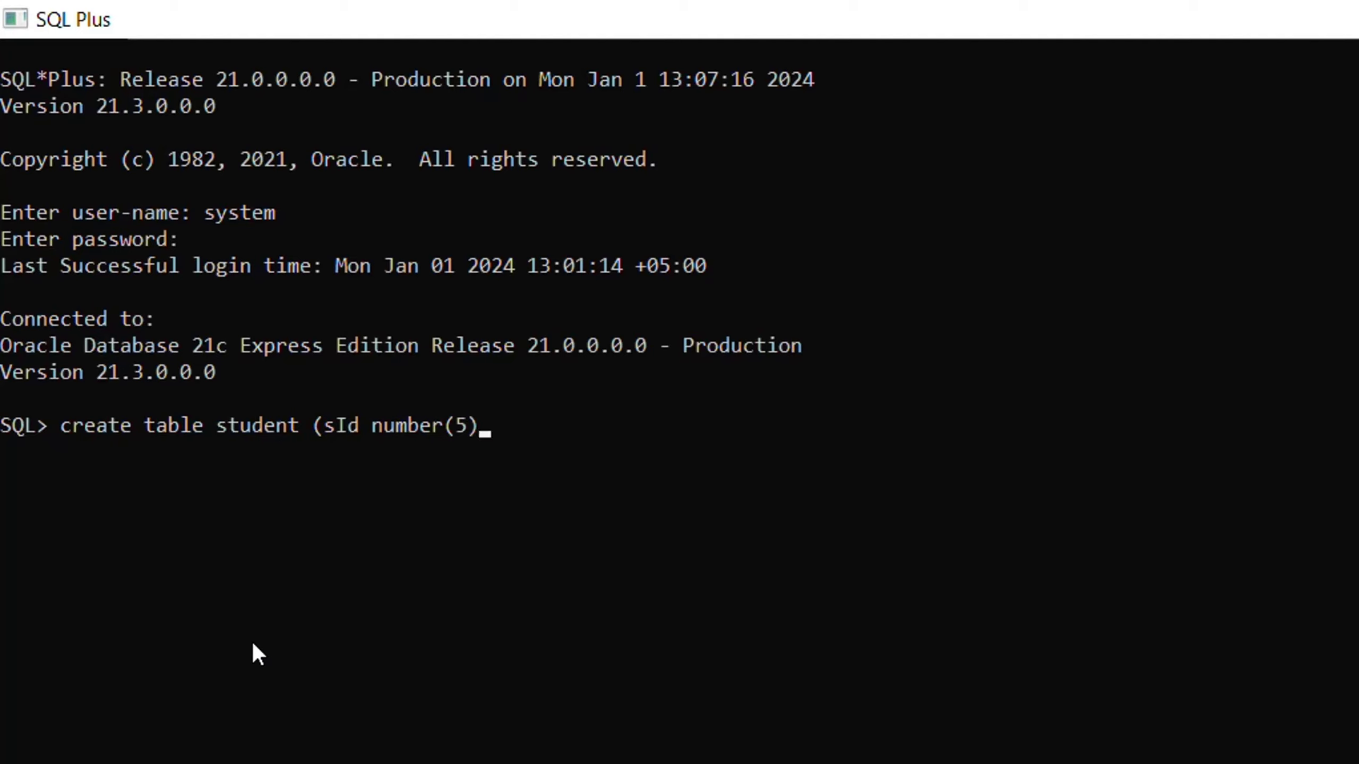
text(,)
text(sName char)
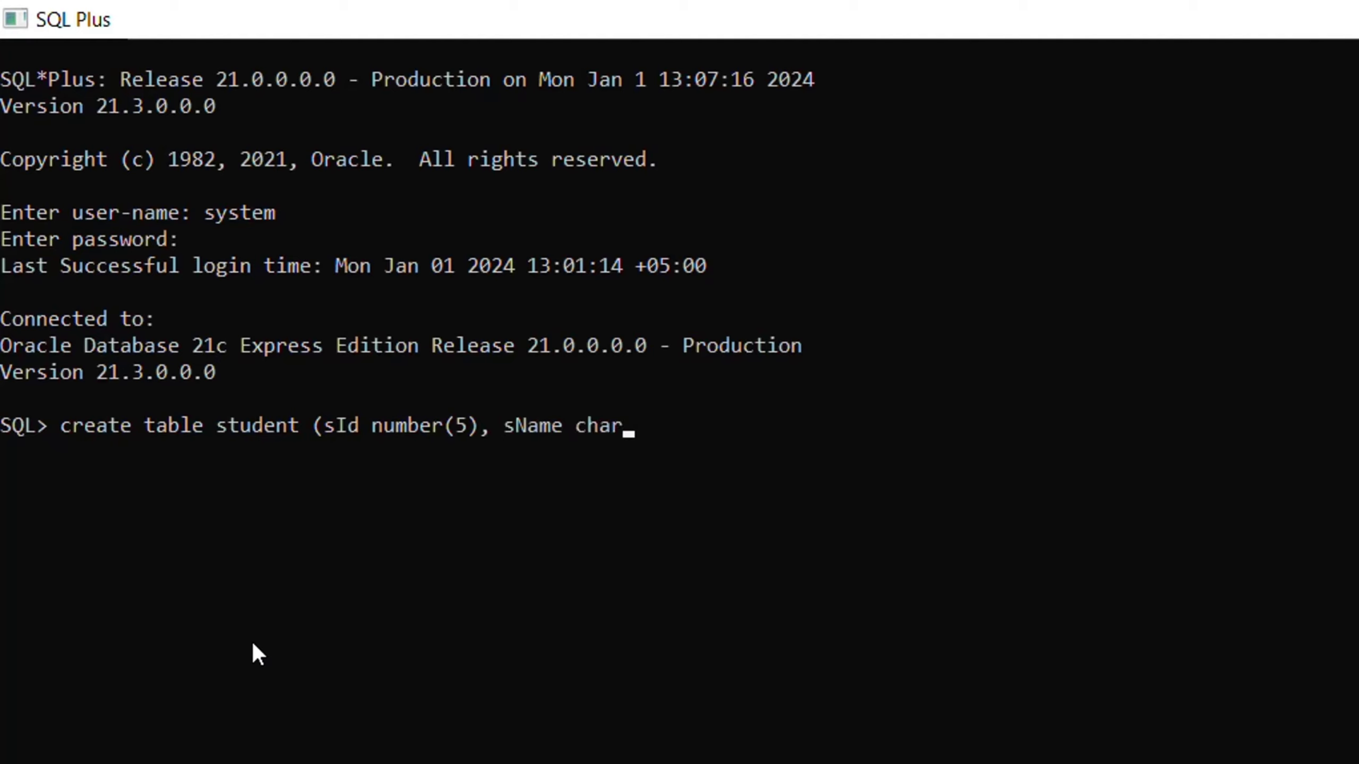
key(BackSpace)
key(BackSpace)
key(BackSpace)
key(BackSpace)
text(varchar(1)
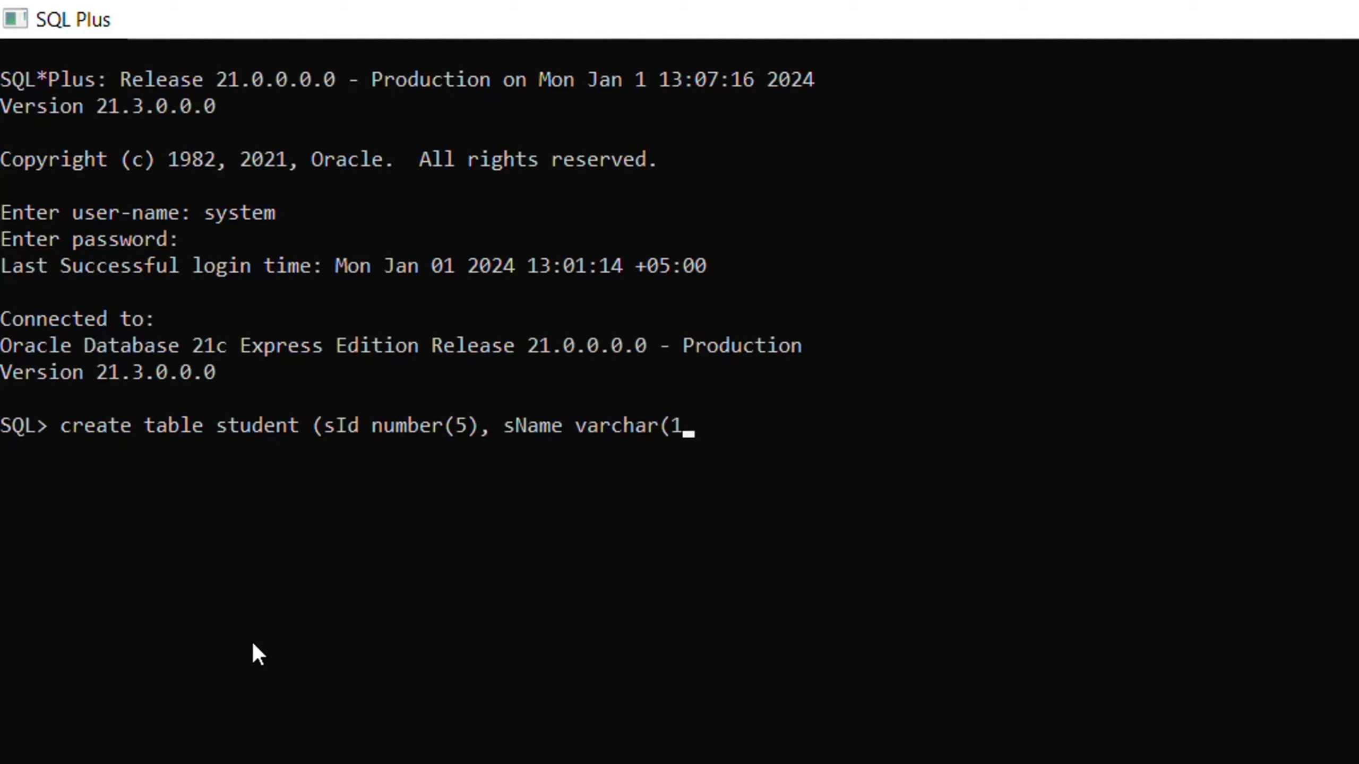
text(0));)
key(Return)
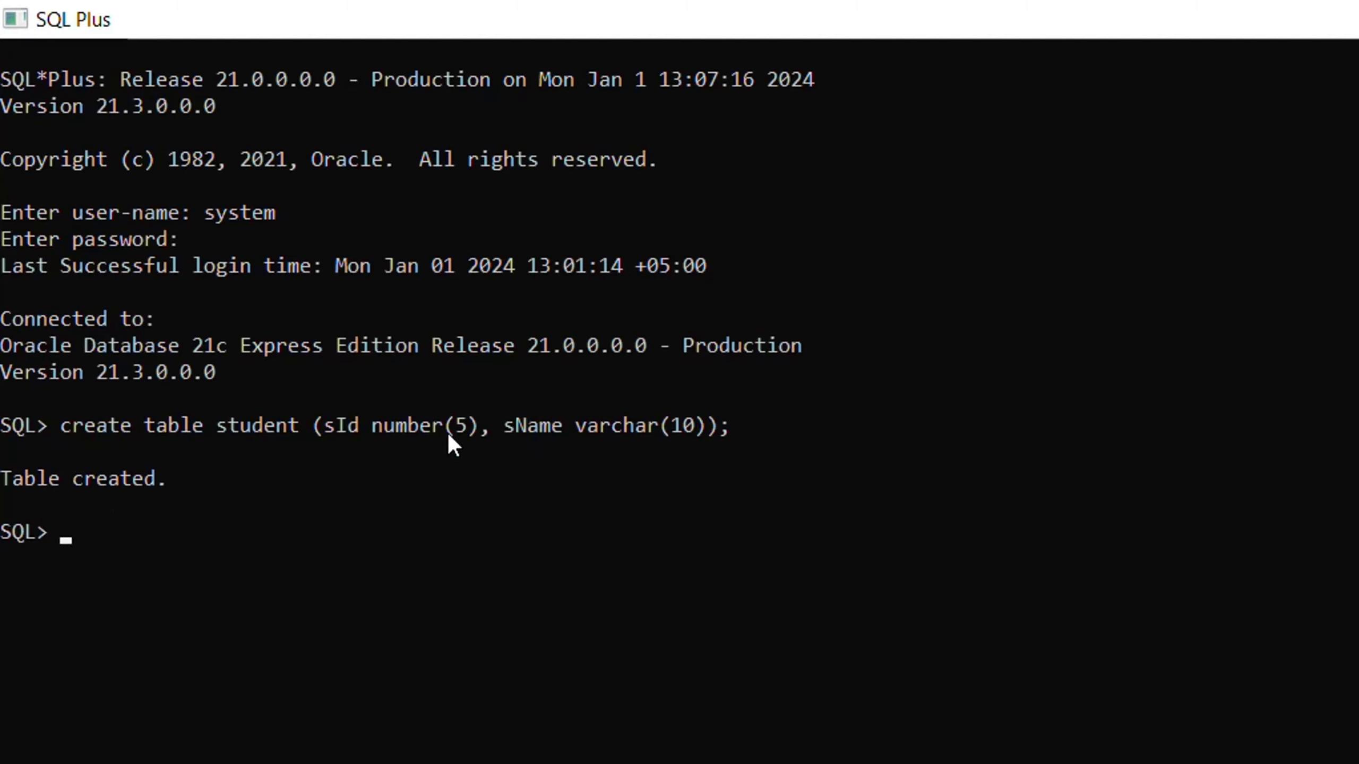
Step: Describe the structure of the student table with the desc command
text(desc)
text(student)
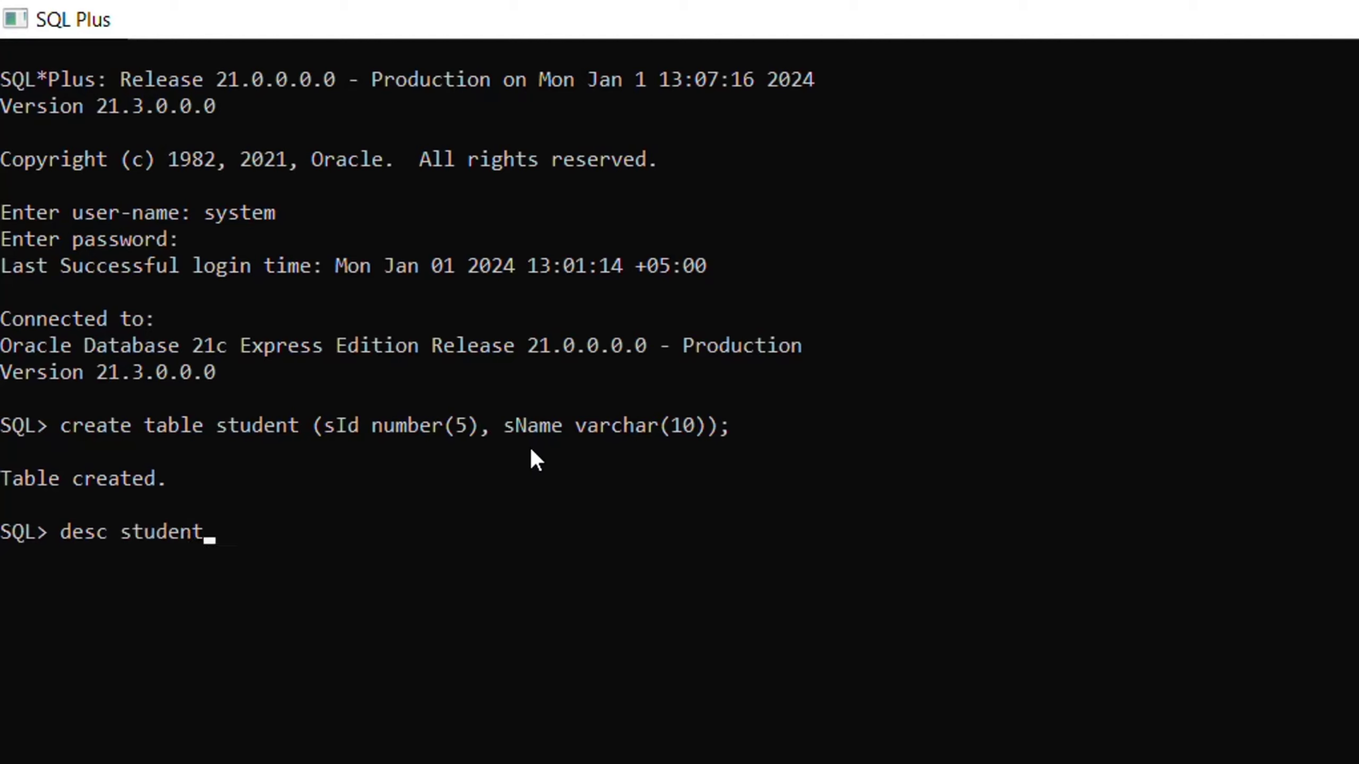
text(;)
key(Return)
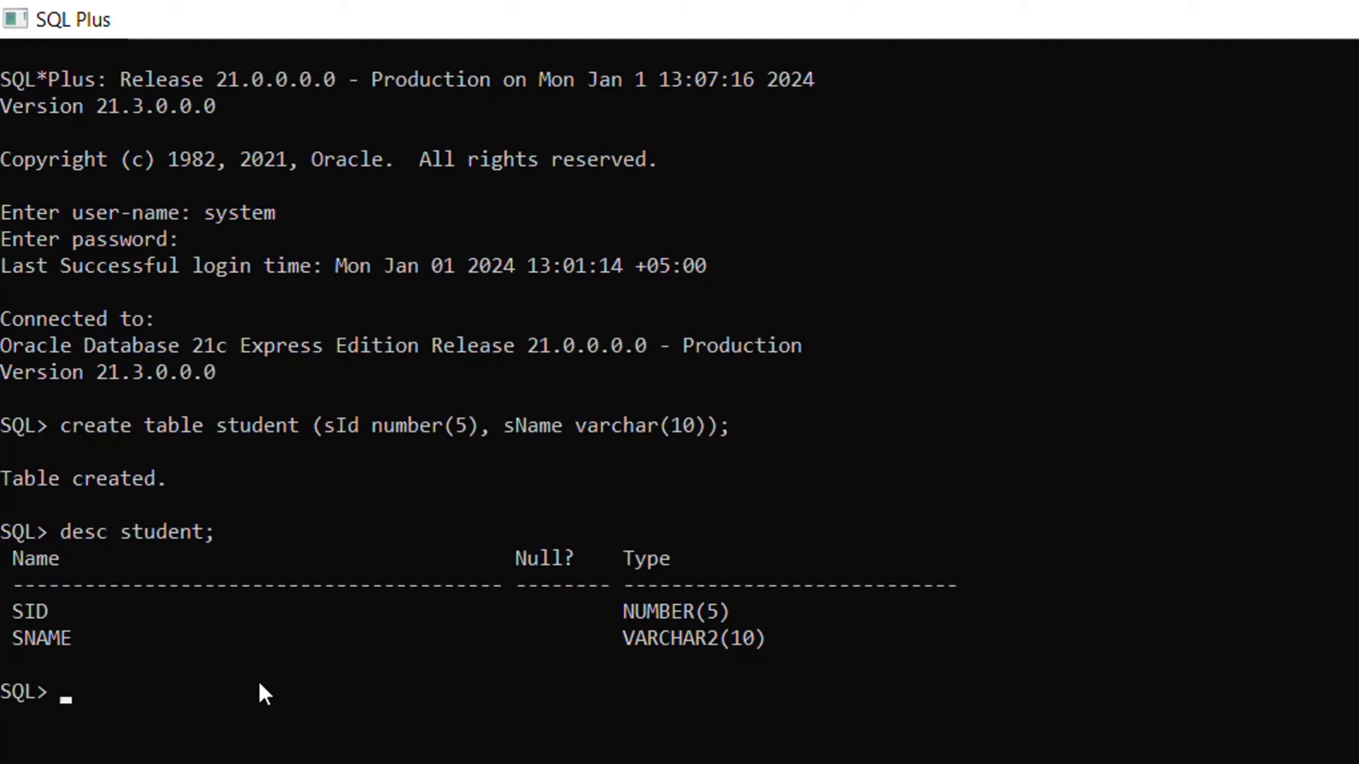
Step: Write an insert into student values statement containing the student's ID number and unquoted first name, ended with a semicolon
text(i)
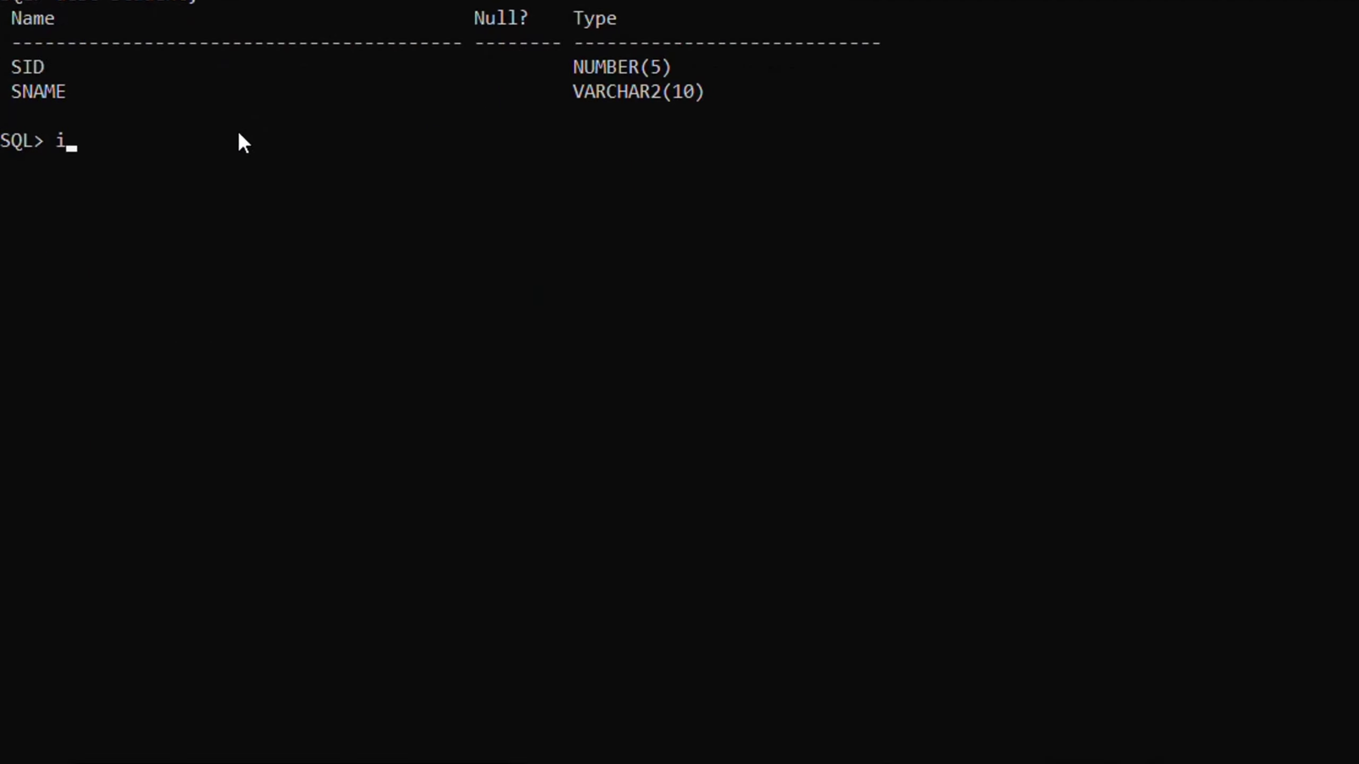
text(nsert into)
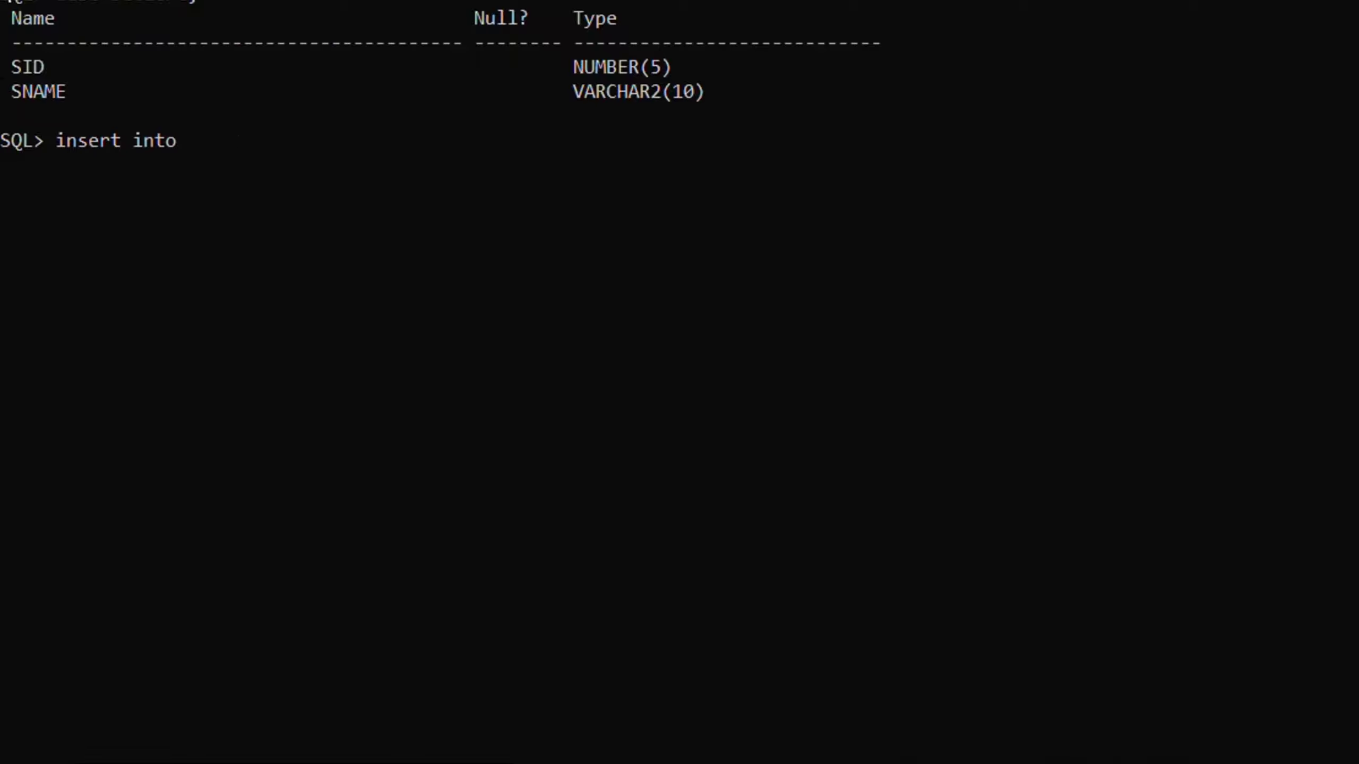
text( student values)
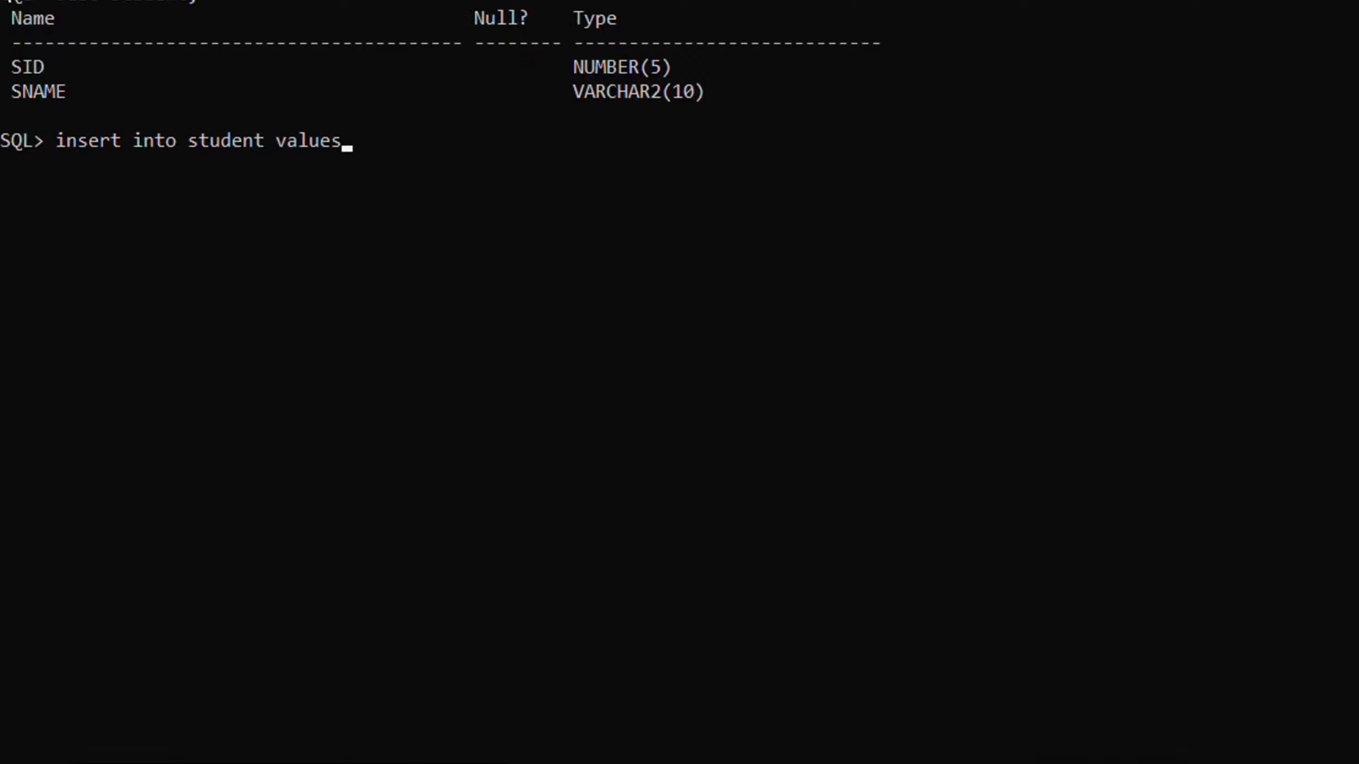
text(()
text(123,)
text(Ahem)
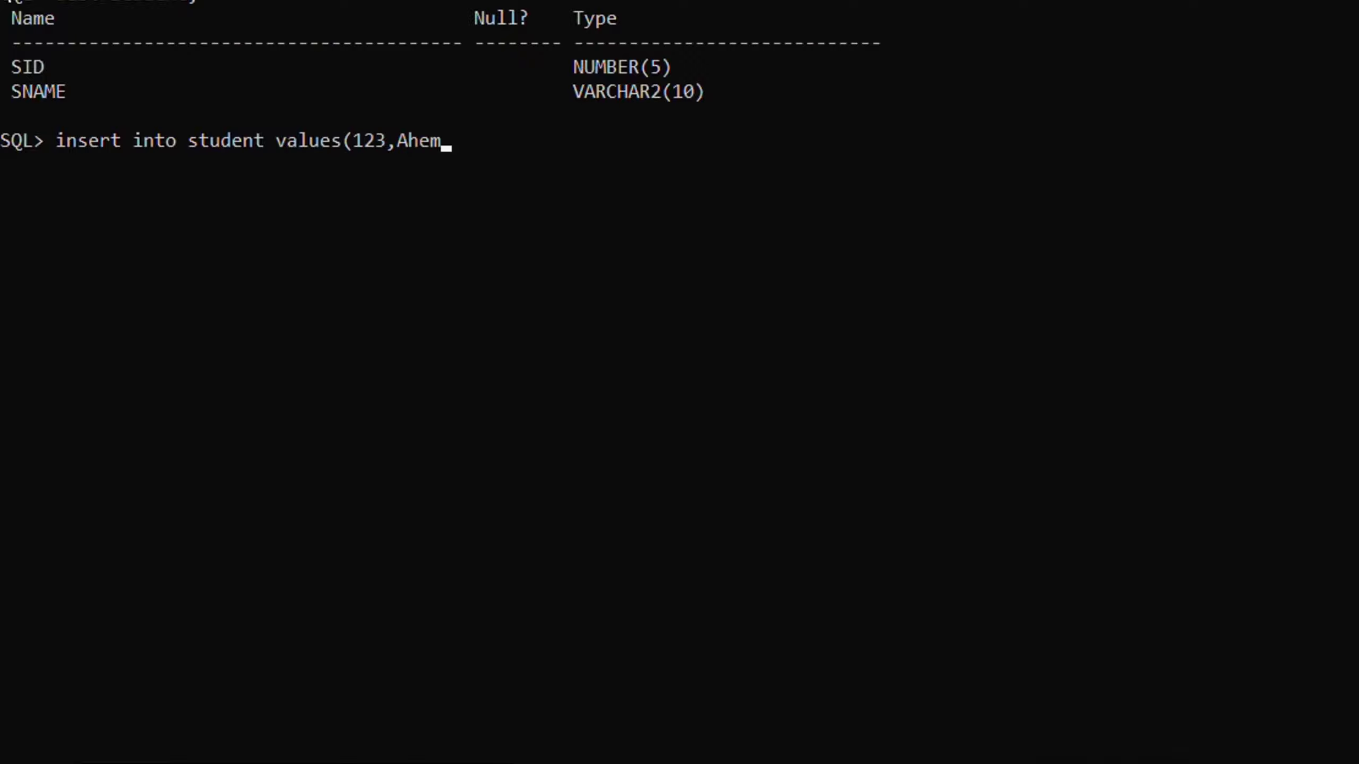
key(BackSpace)
key(BackSpace)
text(med);)
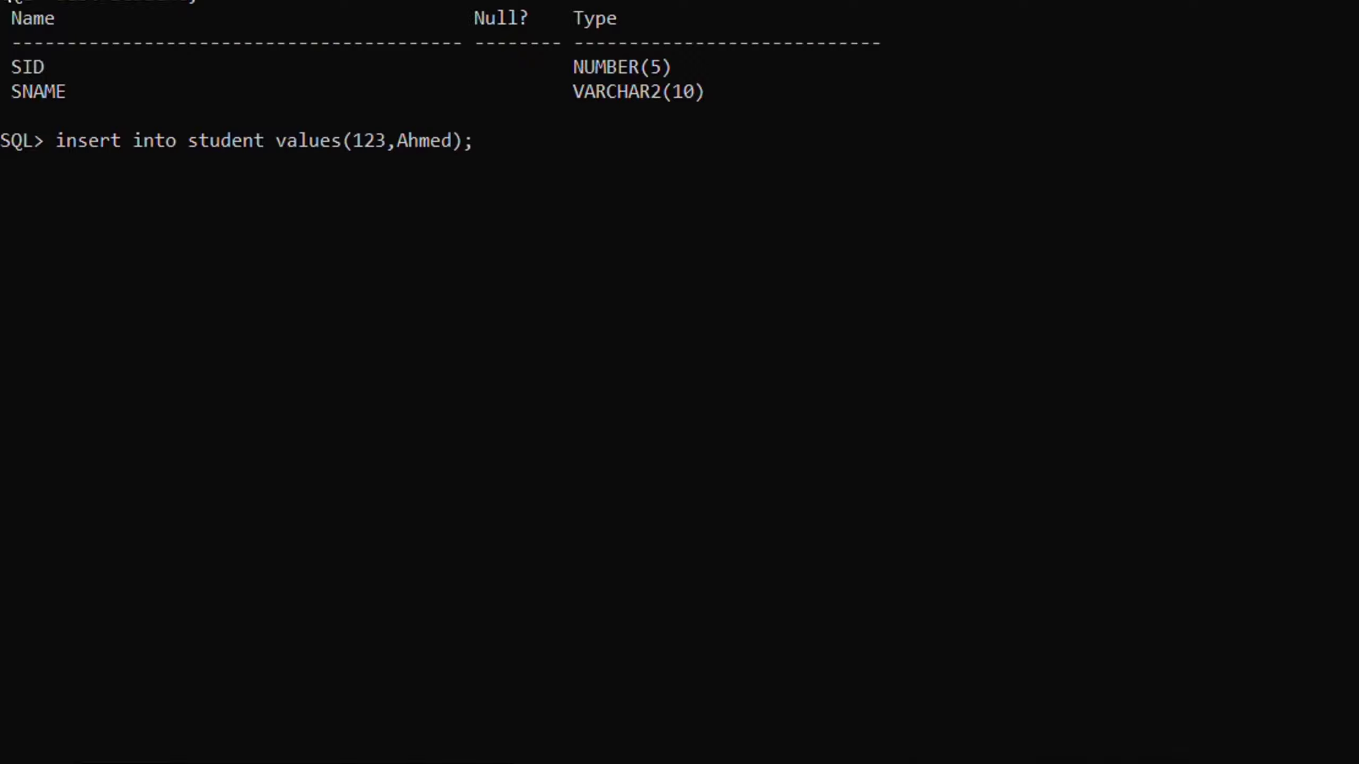